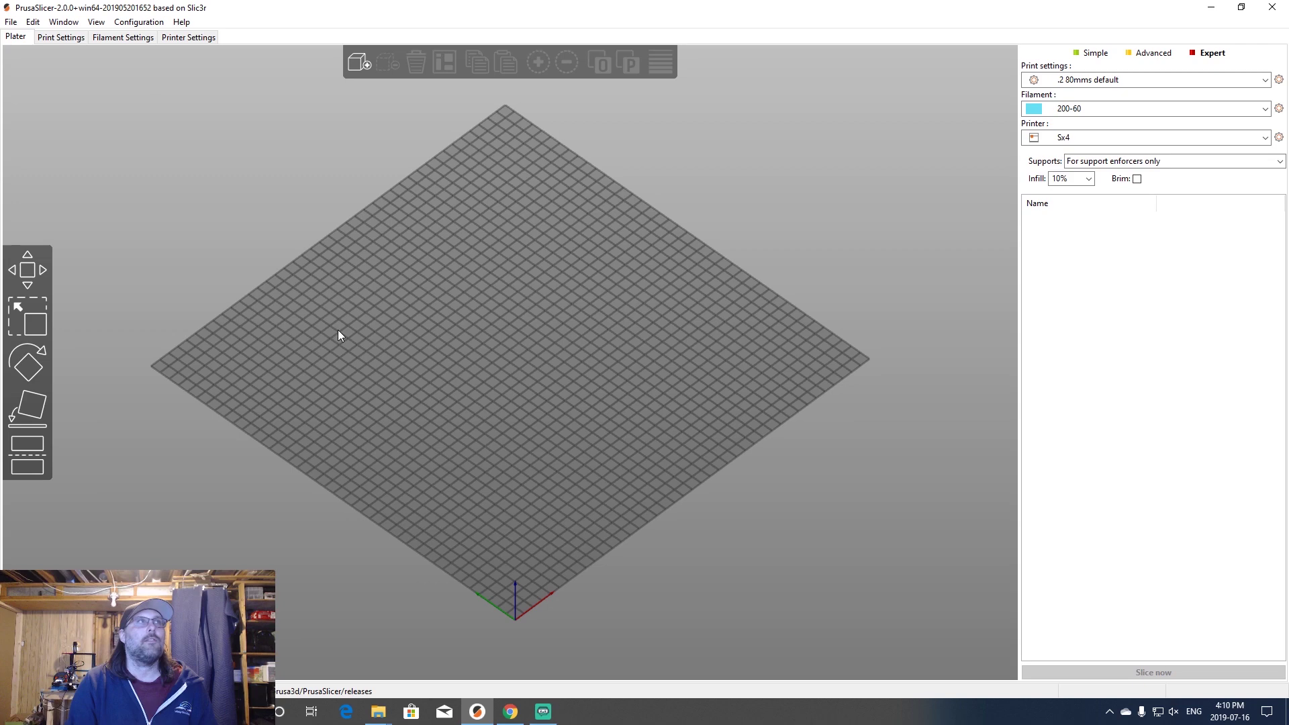
Step: Find stand-2 in Downloads through the Add file picker, then cancel without loading it
left_click(355, 63)
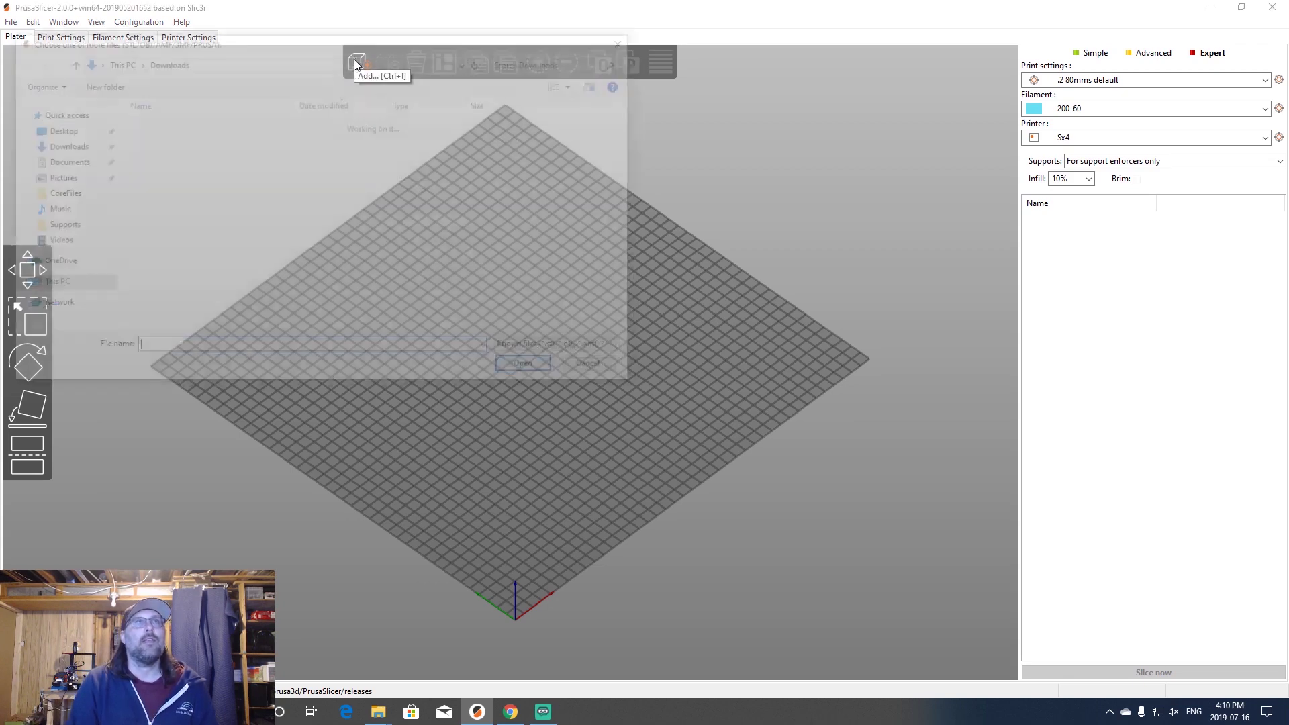
left_click(69, 147)
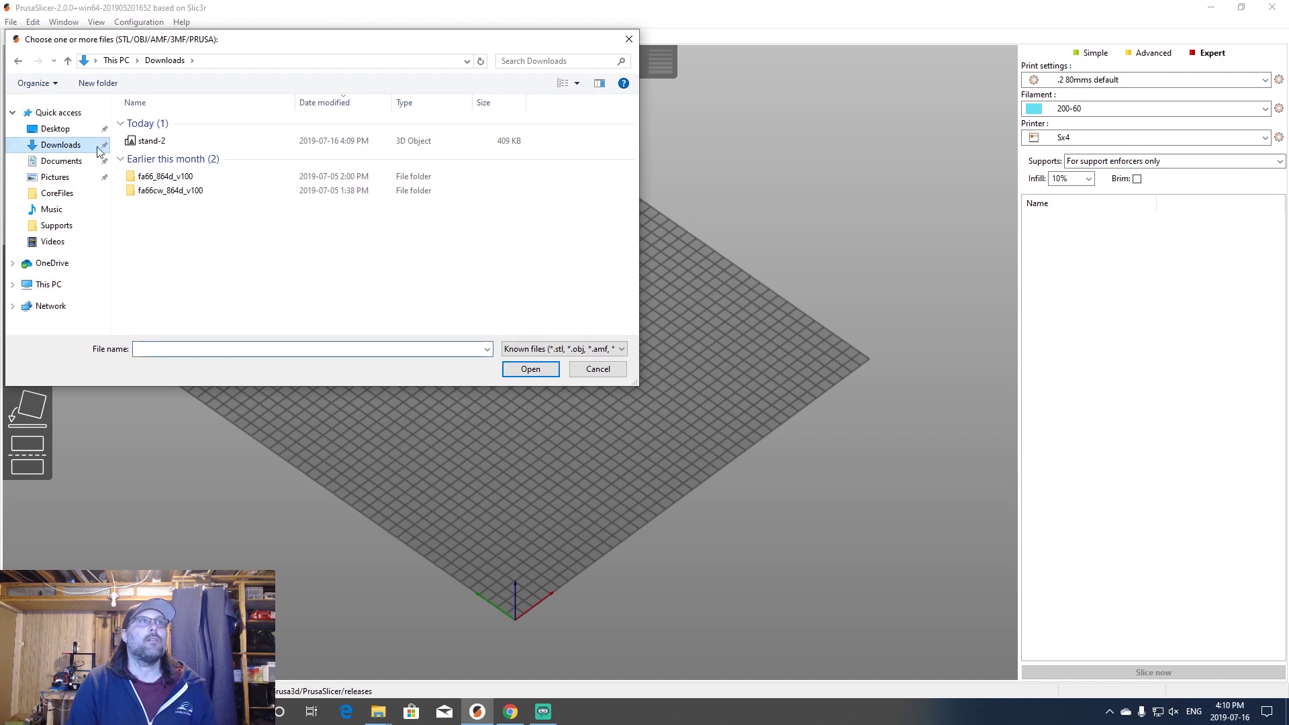
left_click(166, 142)
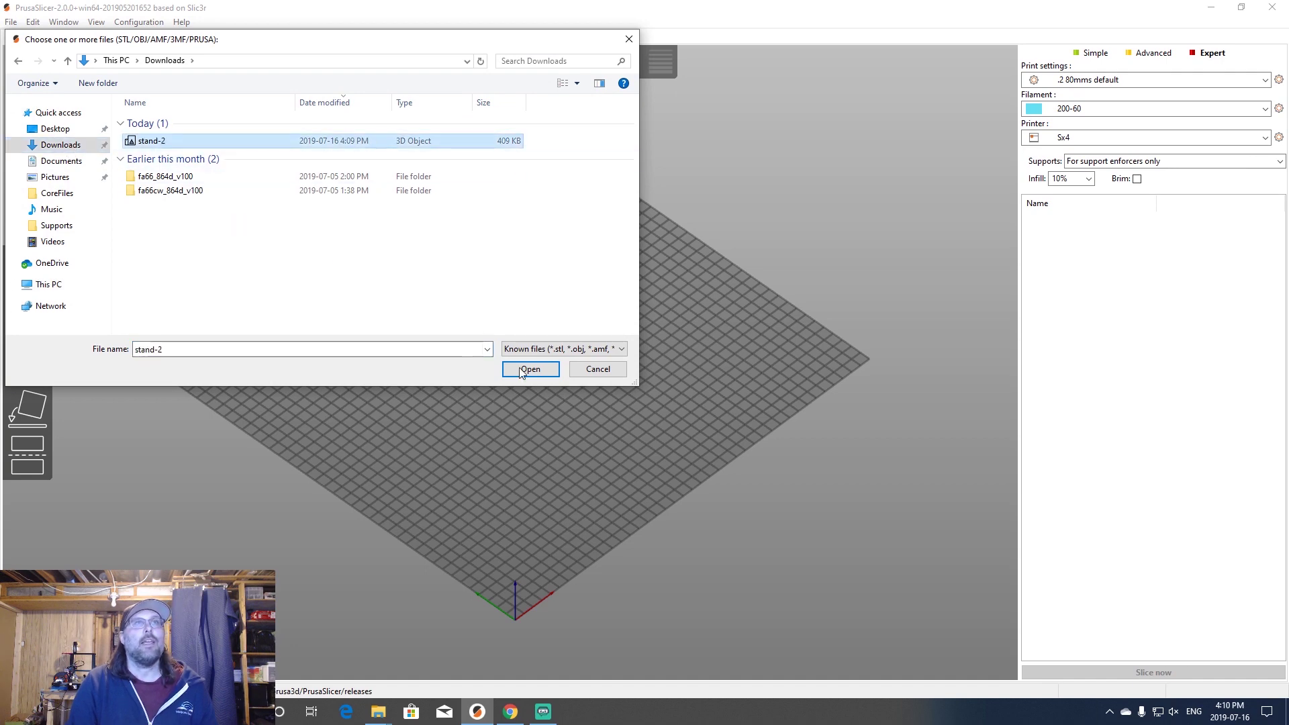
left_click(590, 369)
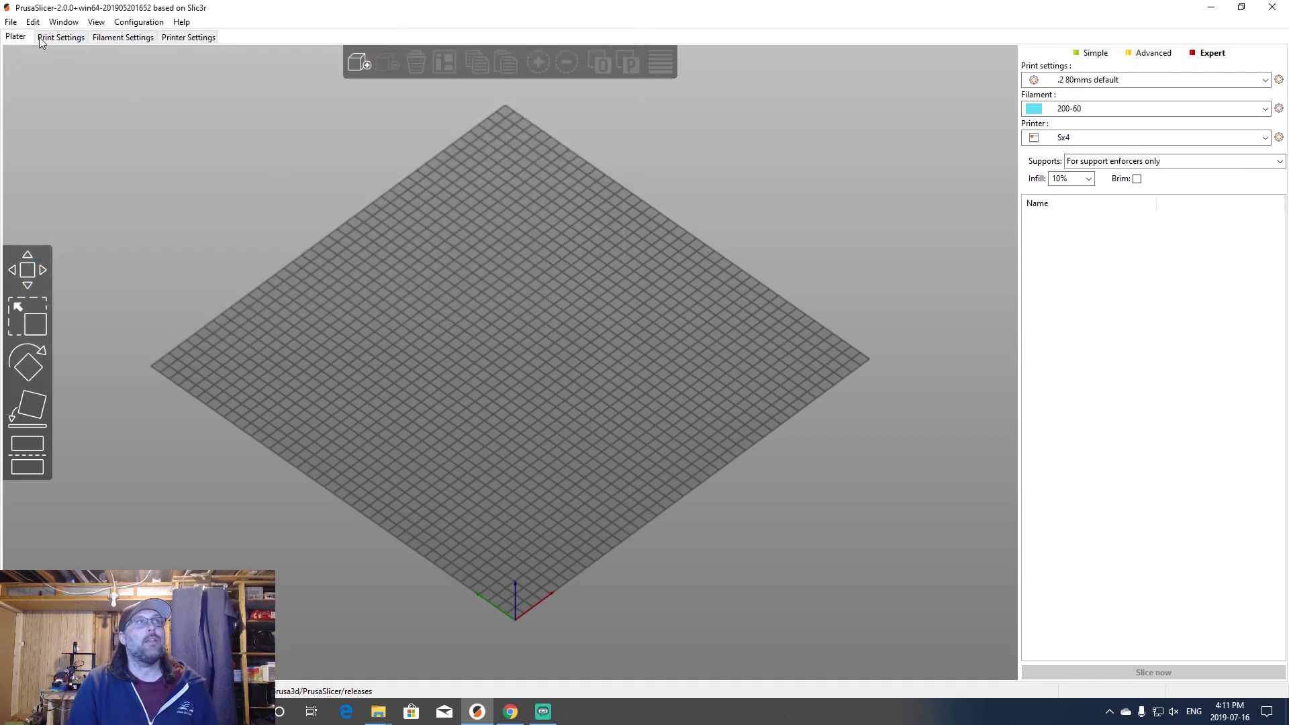
Step: After cancelling File > Import, drag stand-2.stl from the Downloads window onto the bed
left_click(14, 25)
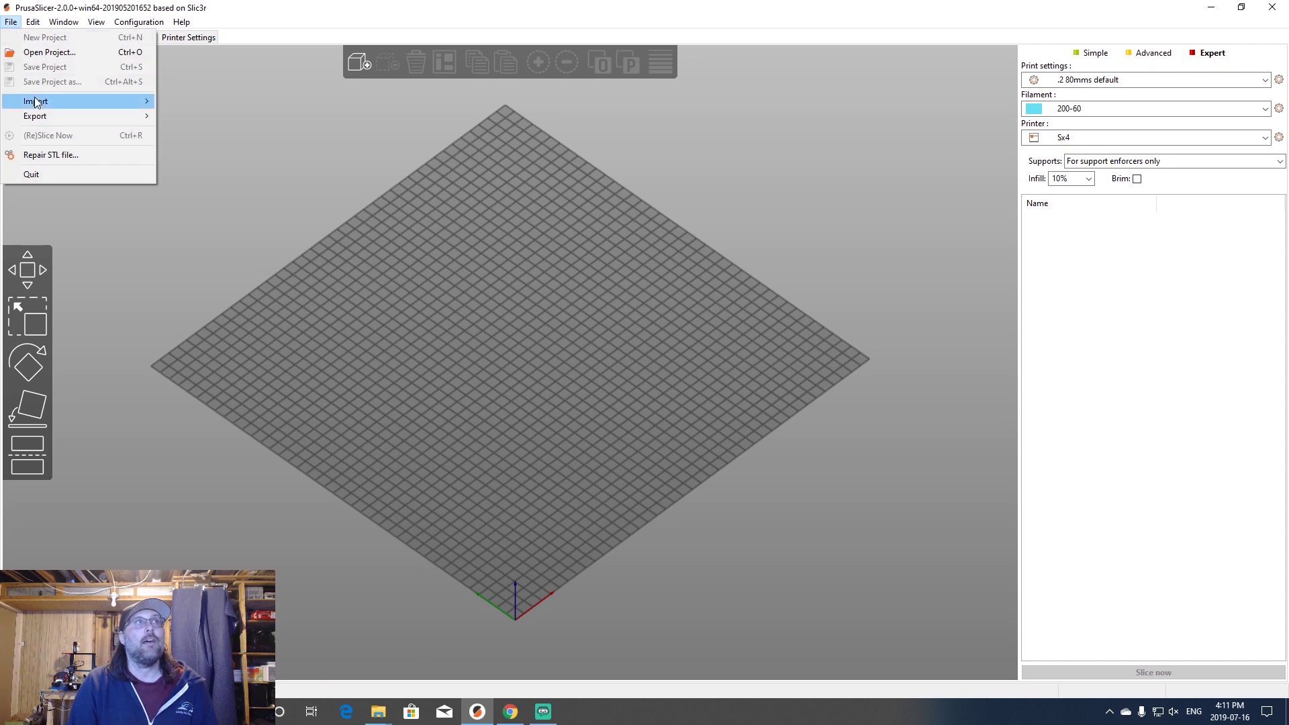
mouse_move(50, 106)
left_click(185, 101)
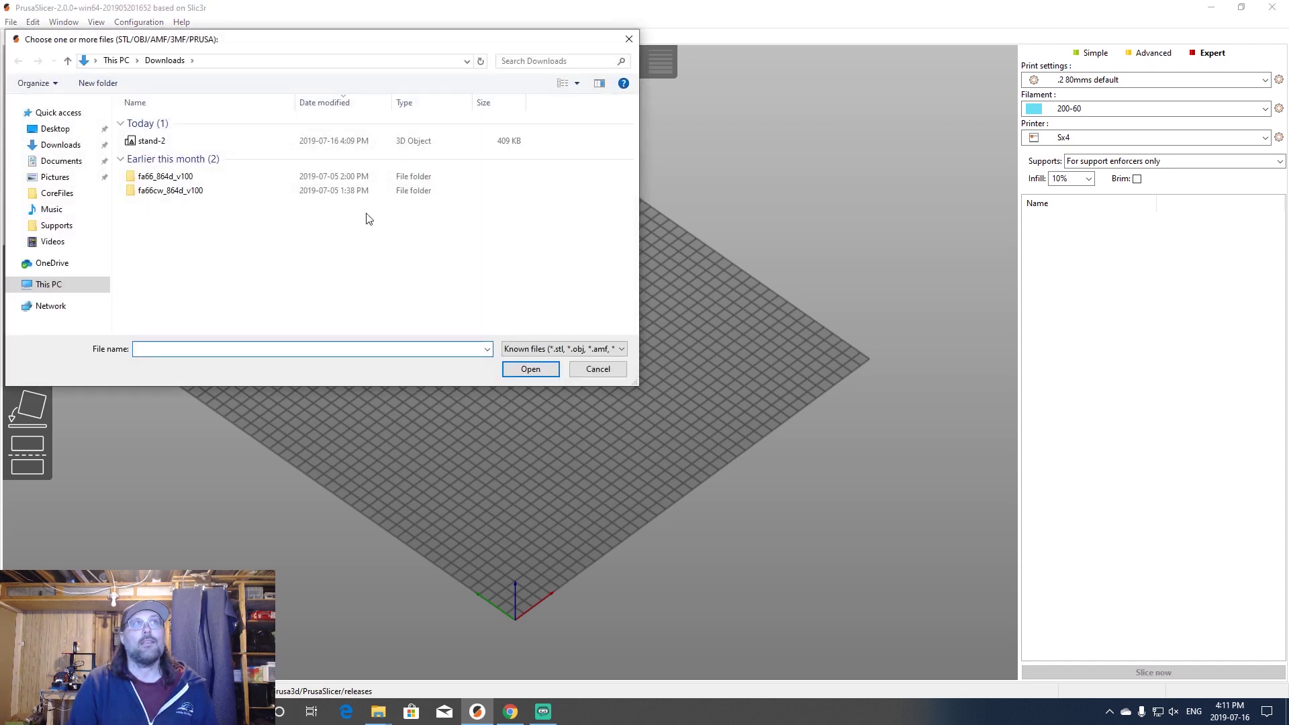
left_click(153, 139)
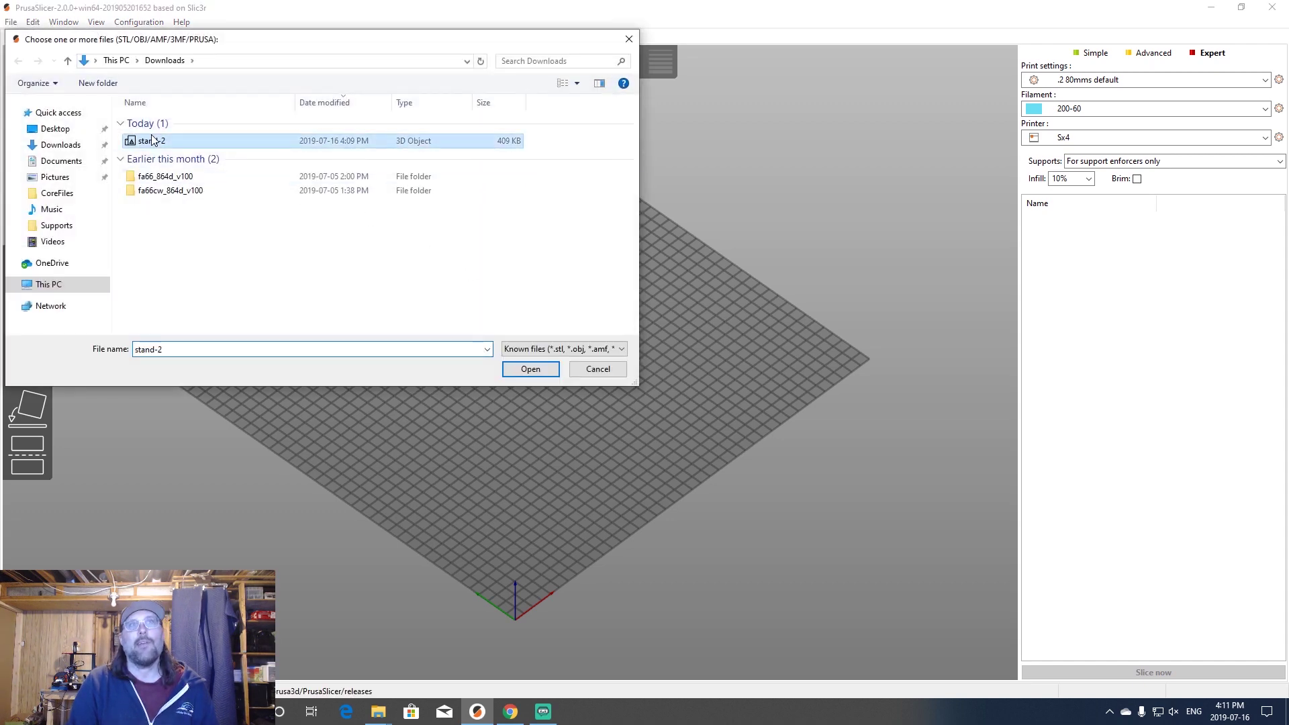
left_click(578, 369)
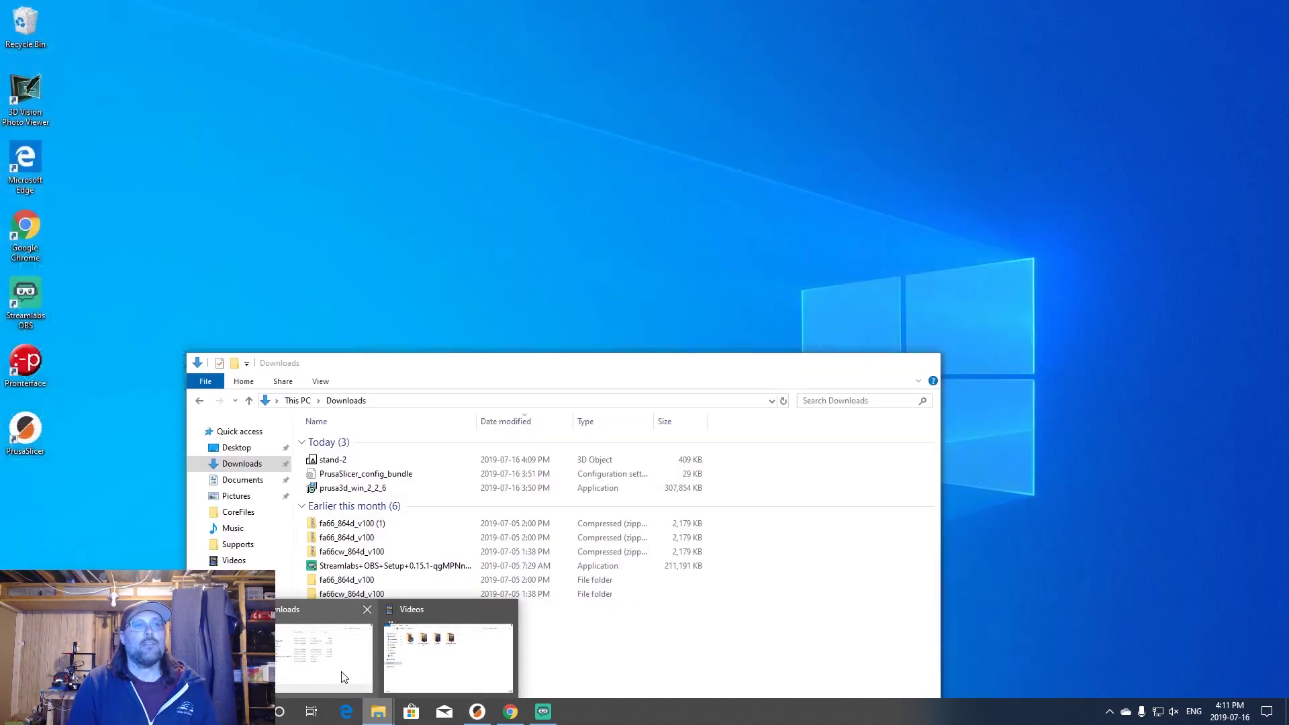
left_click(329, 641)
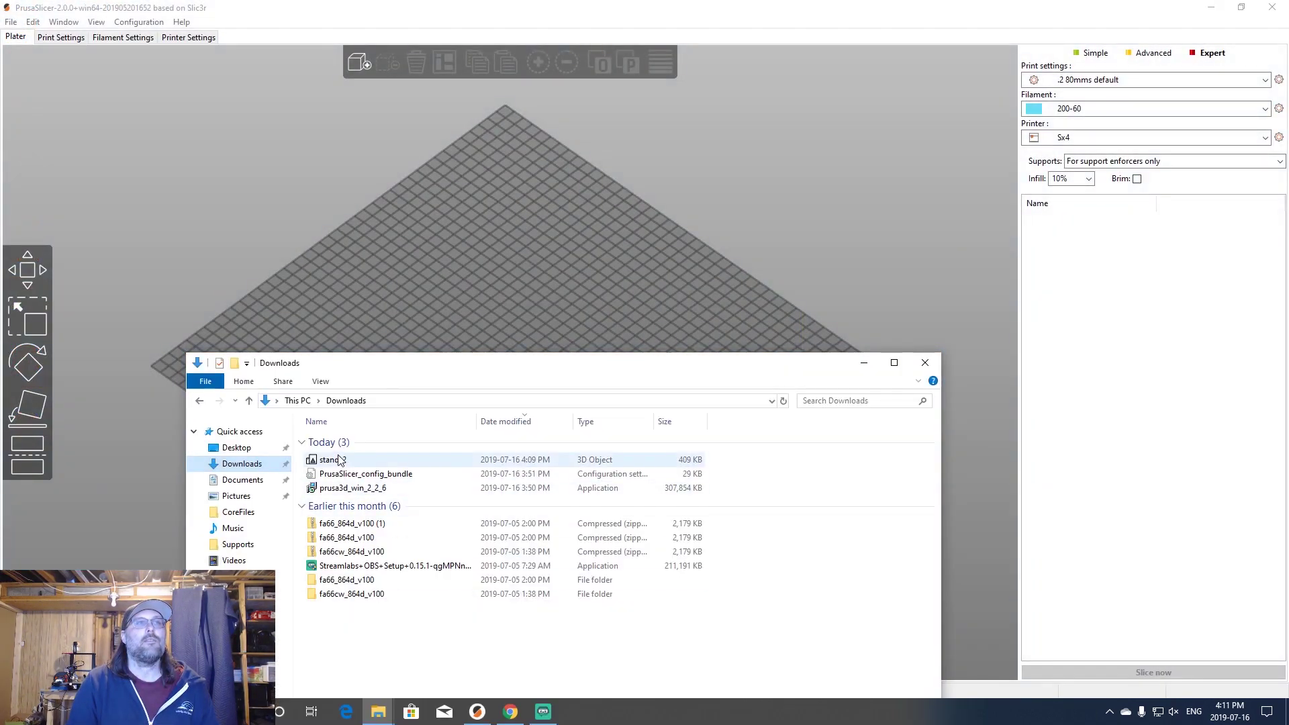
left_click_drag(332, 460, 463, 283)
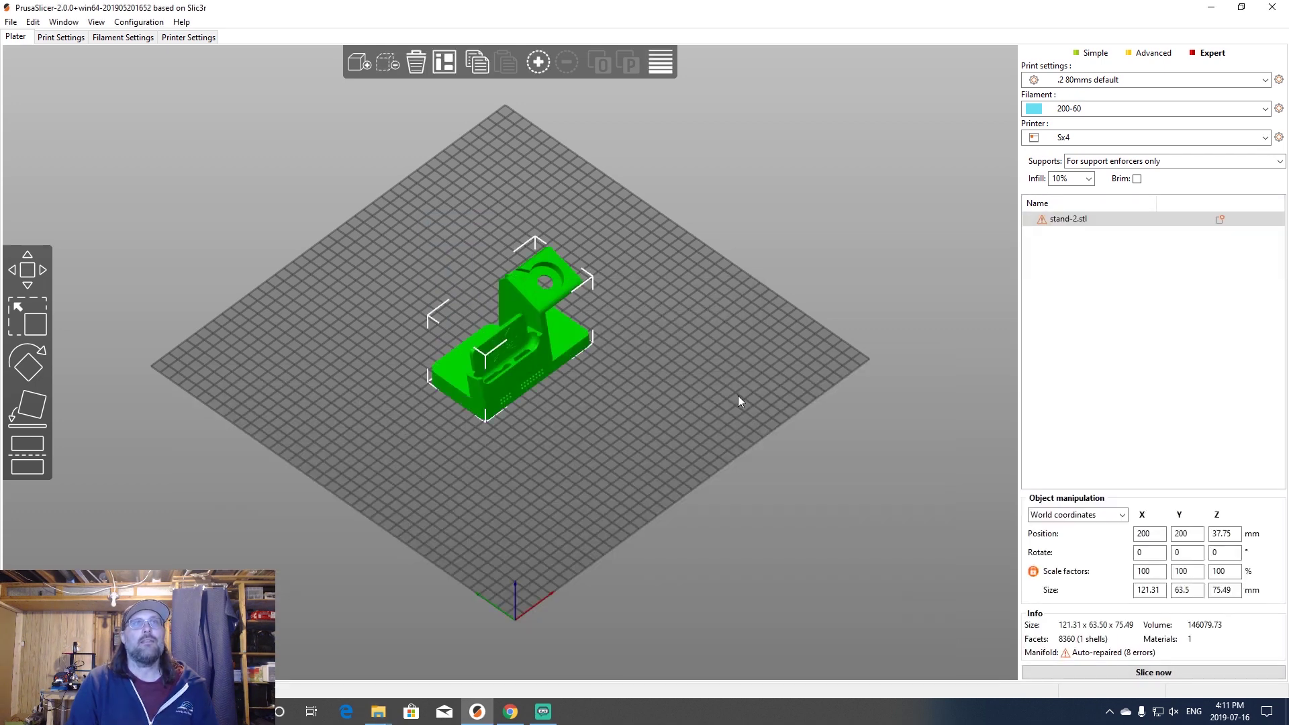
left_click_drag(738, 396, 720, 373)
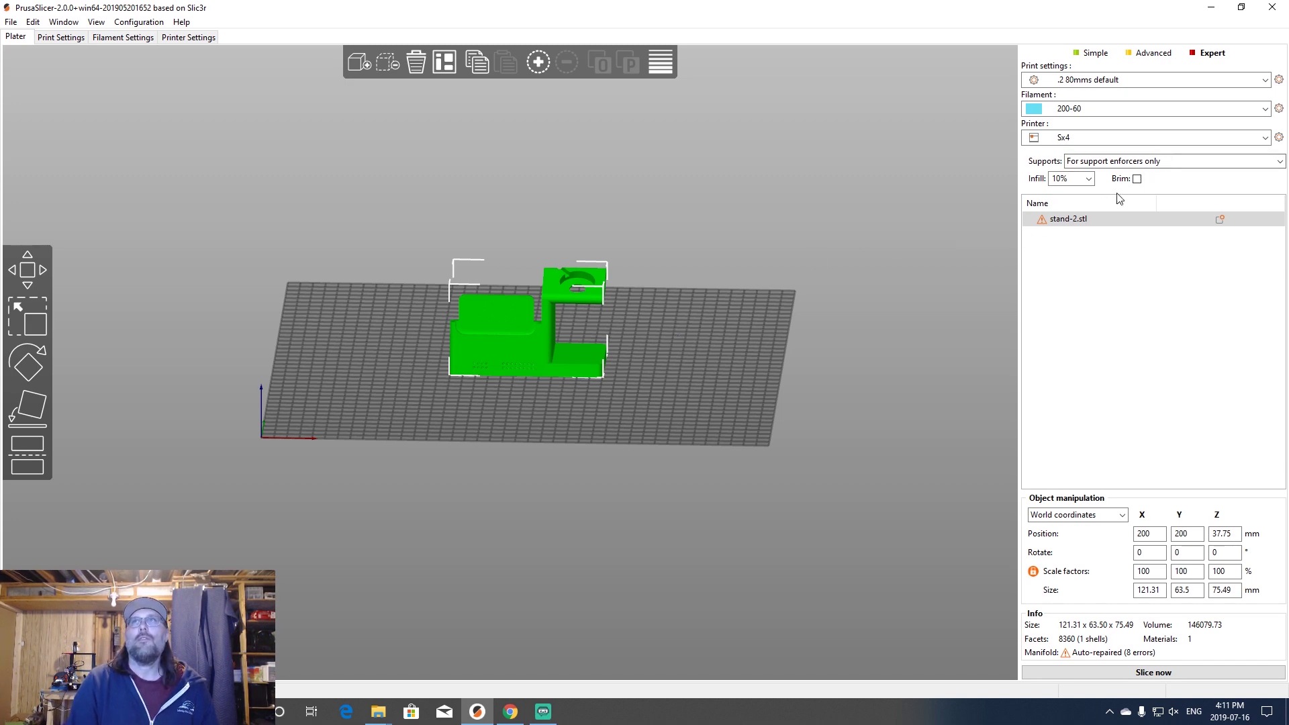
Step: Set supports to Everywhere and slice the stand
left_click(1127, 163)
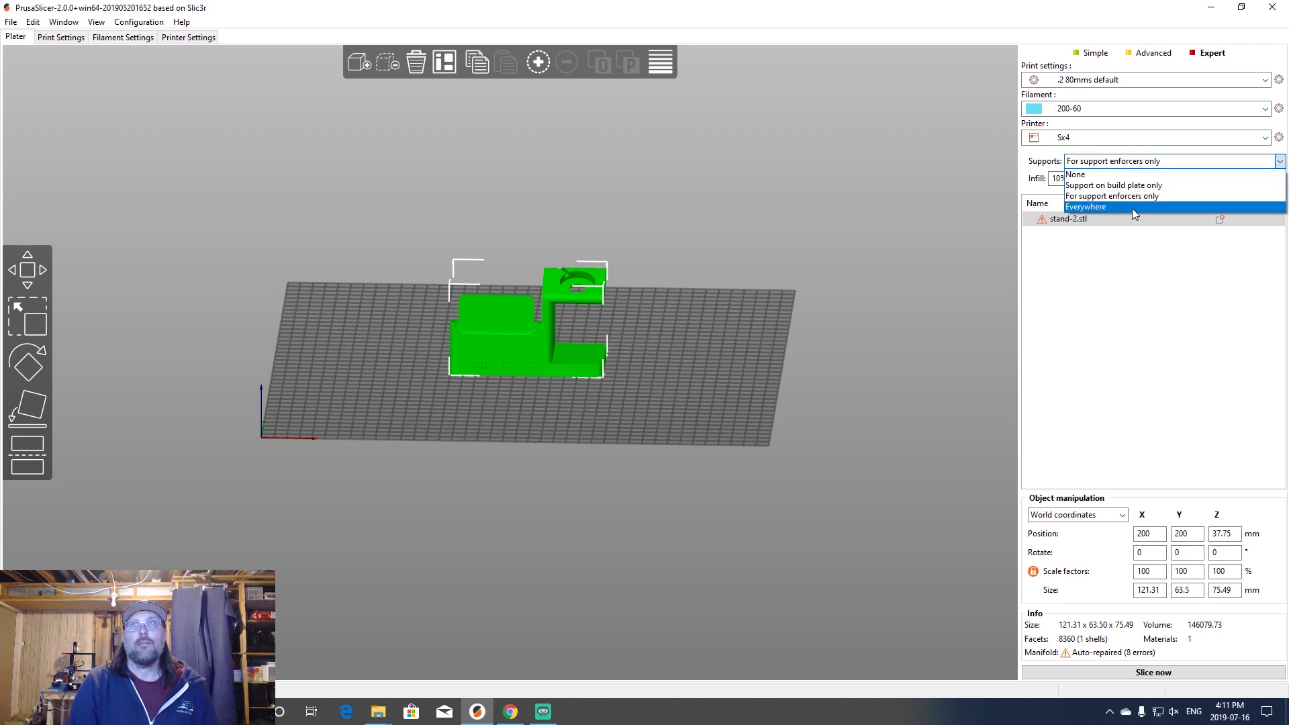
left_click(1124, 207)
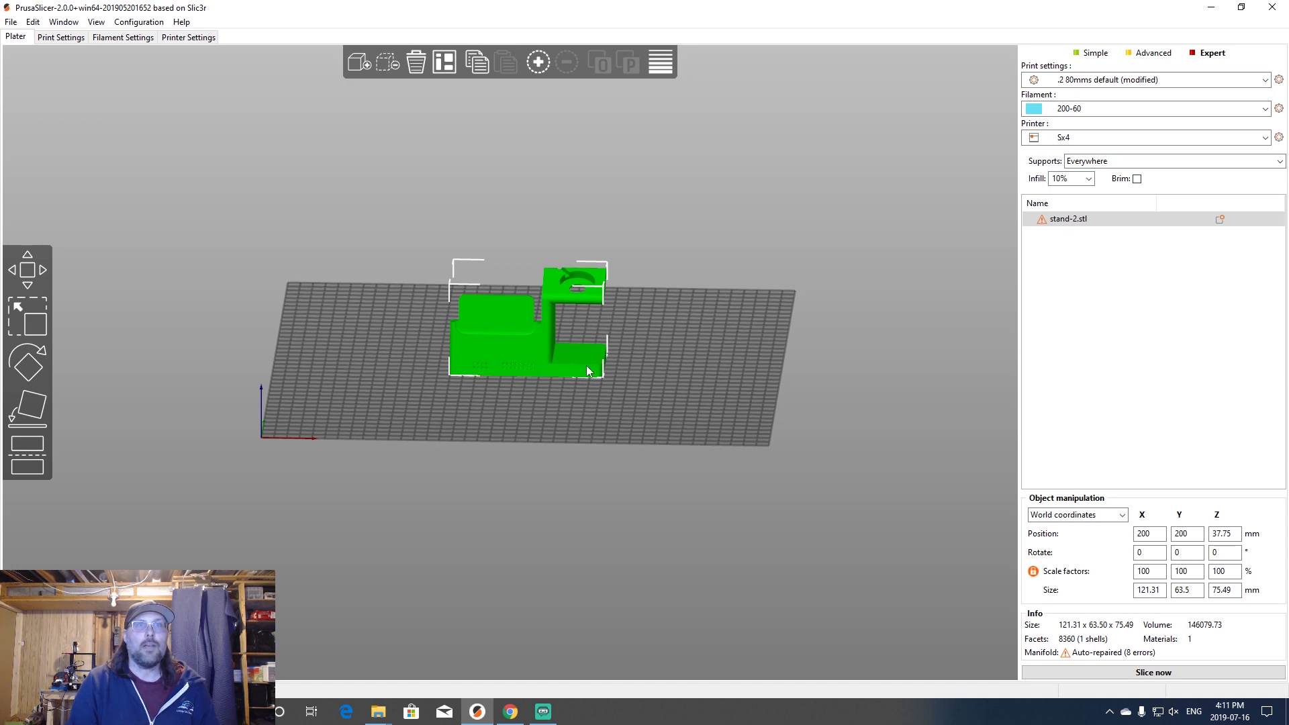
left_click(1066, 671)
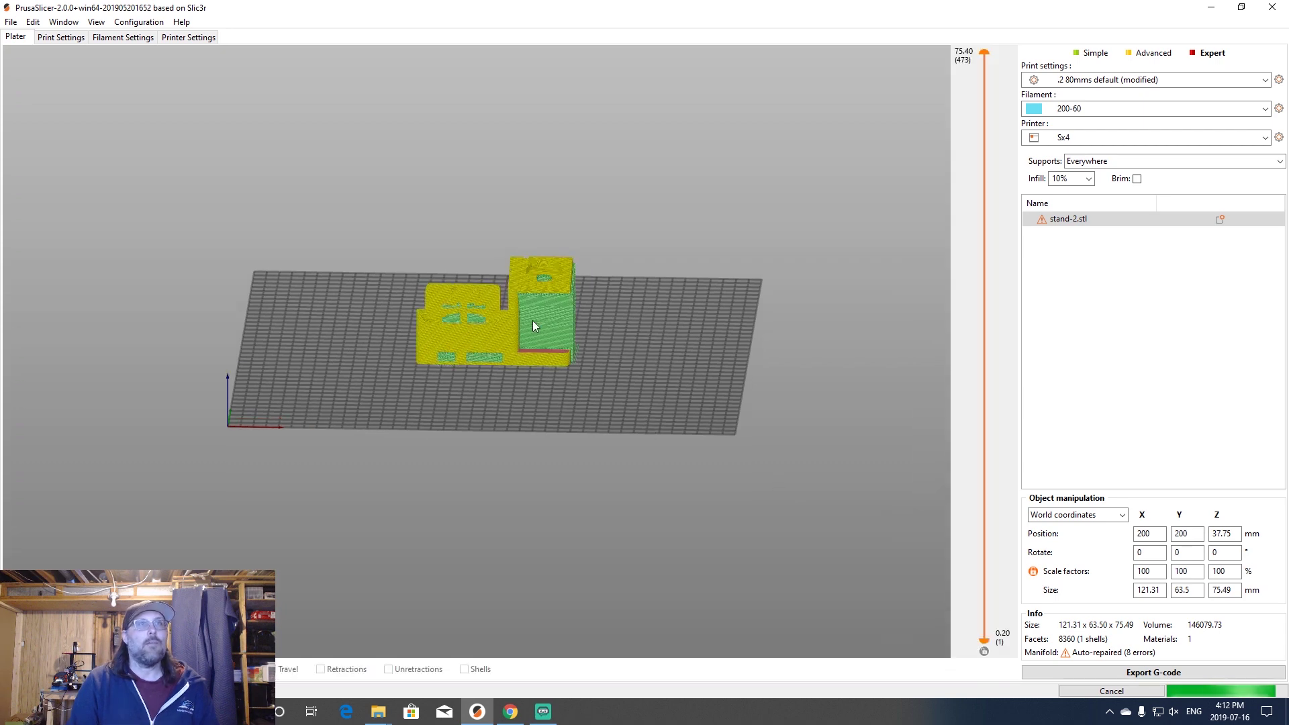
Step: Orbit the sliced preview to inspect support placement, keeping supports set to Everywhere
scroll(558, 308, "up", 3)
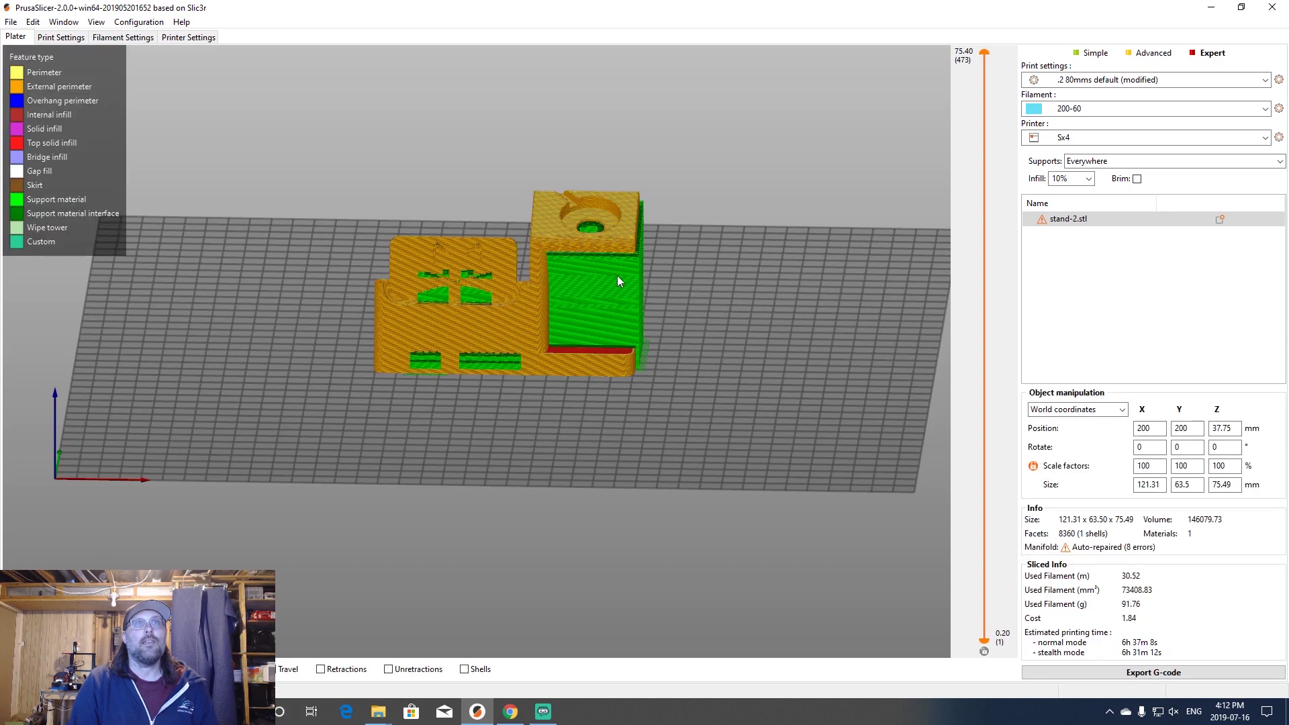
left_click_drag(544, 403, 608, 344)
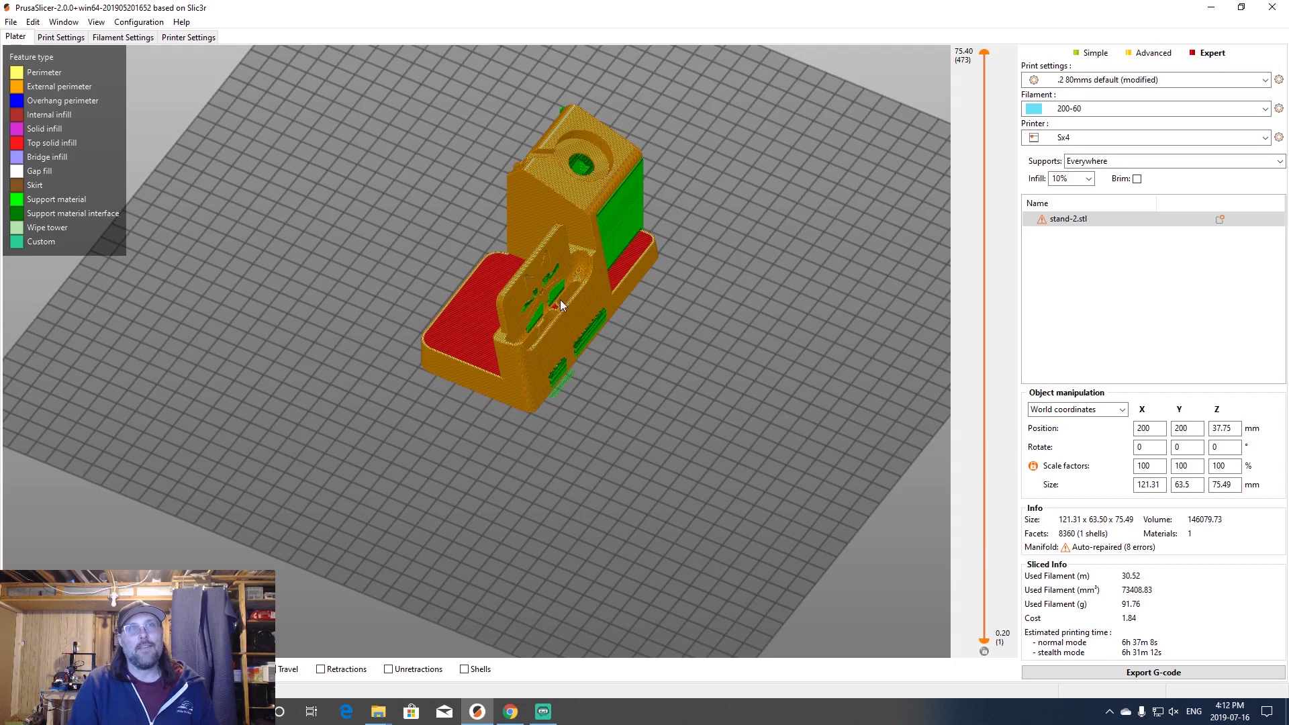
left_click_drag(579, 340, 696, 335)
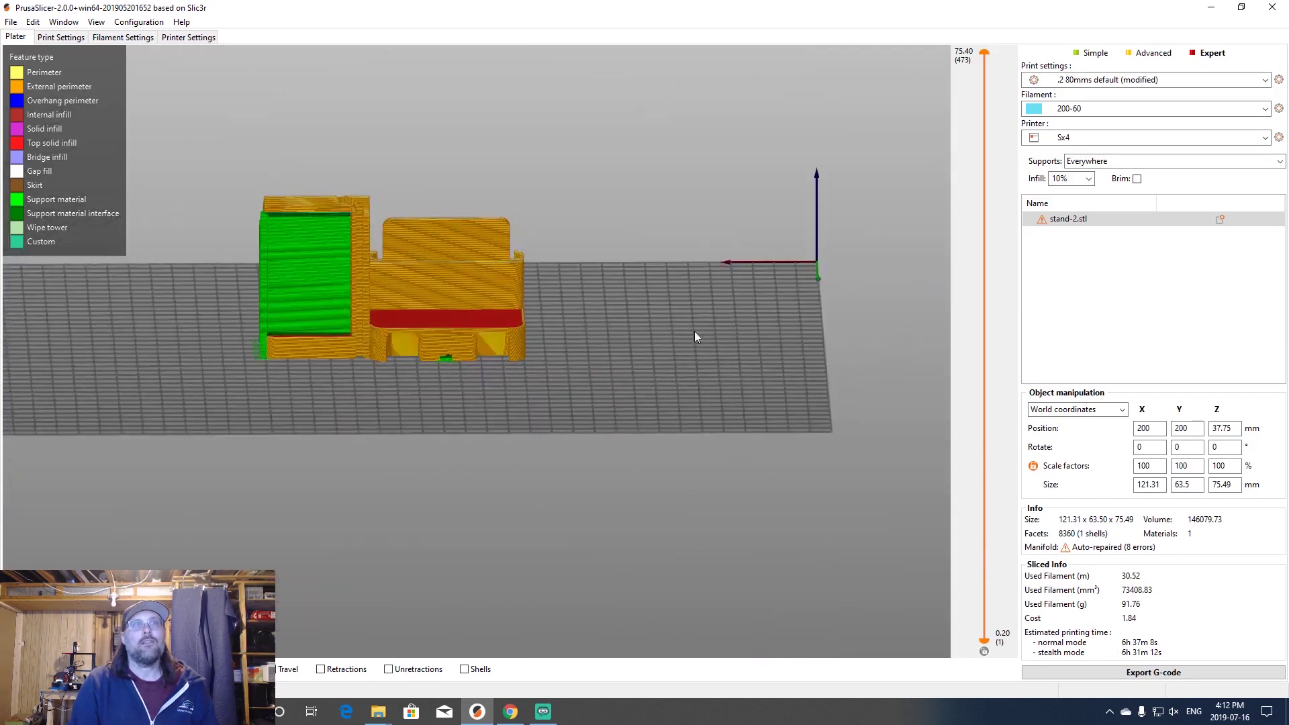
left_click_drag(365, 401, 490, 405)
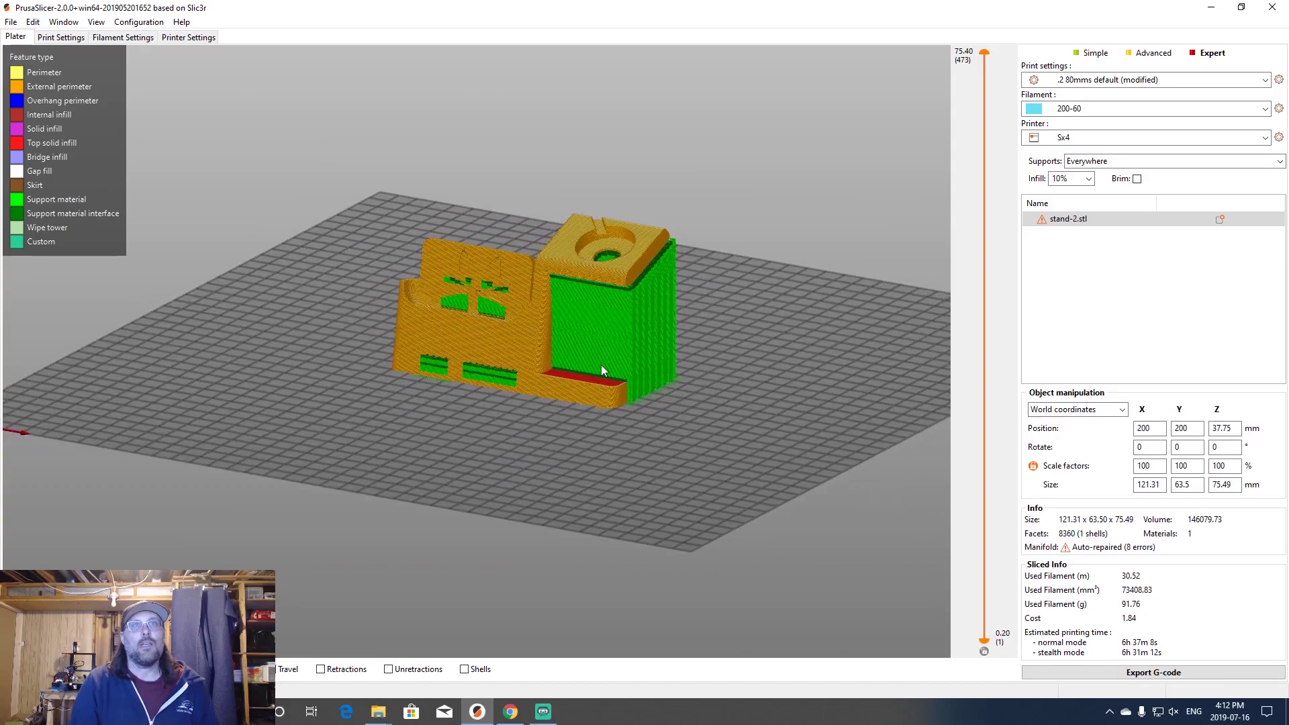
left_click_drag(673, 387, 718, 392)
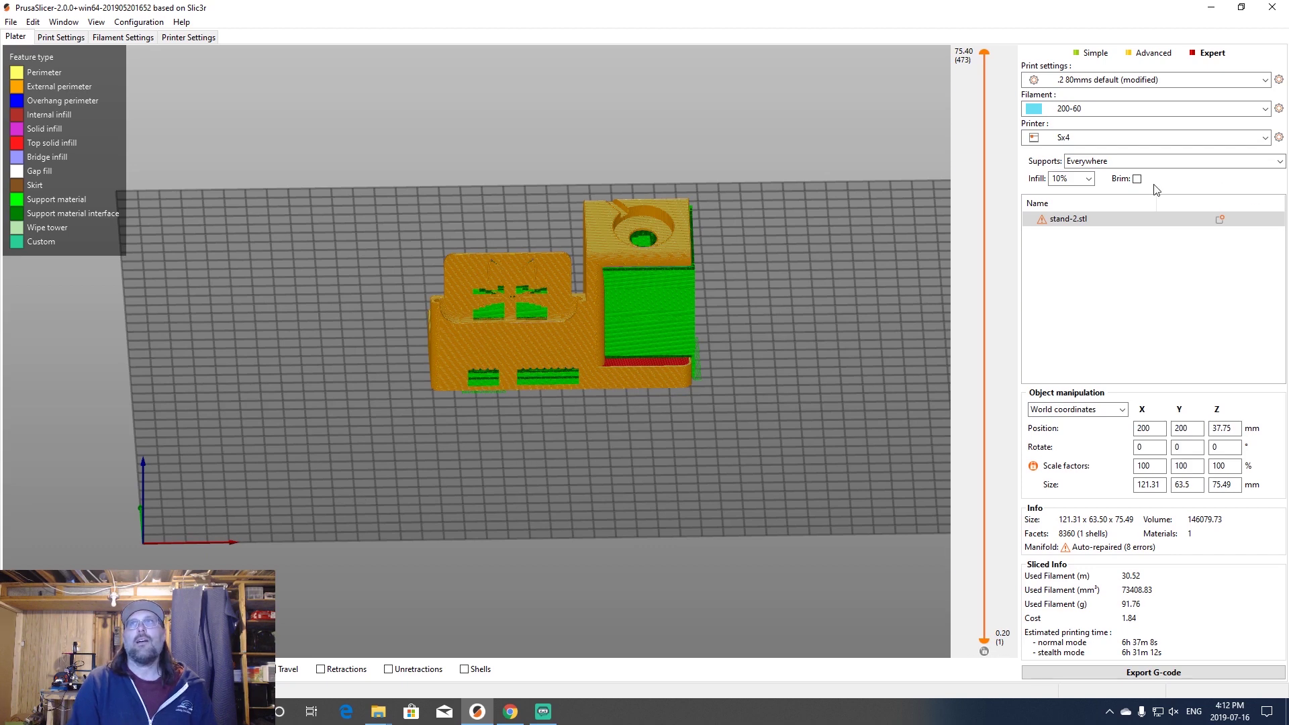
left_click(1084, 161)
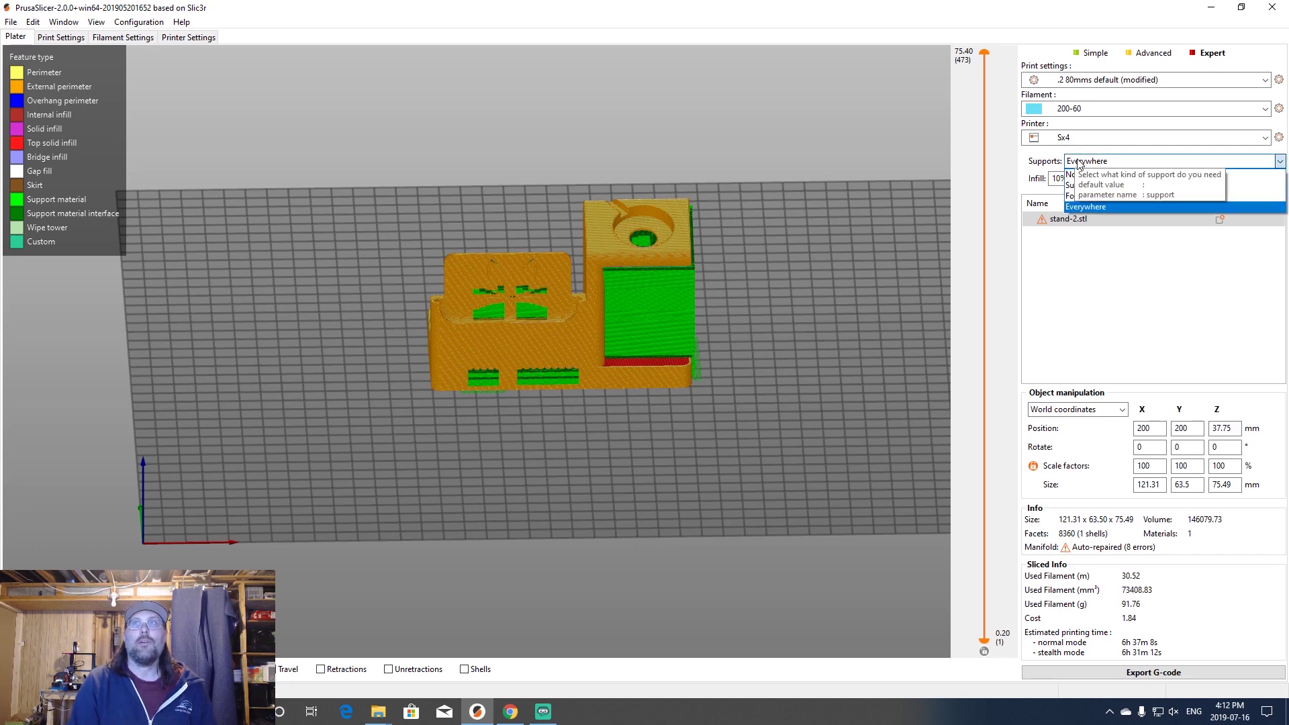
left_click(1089, 207)
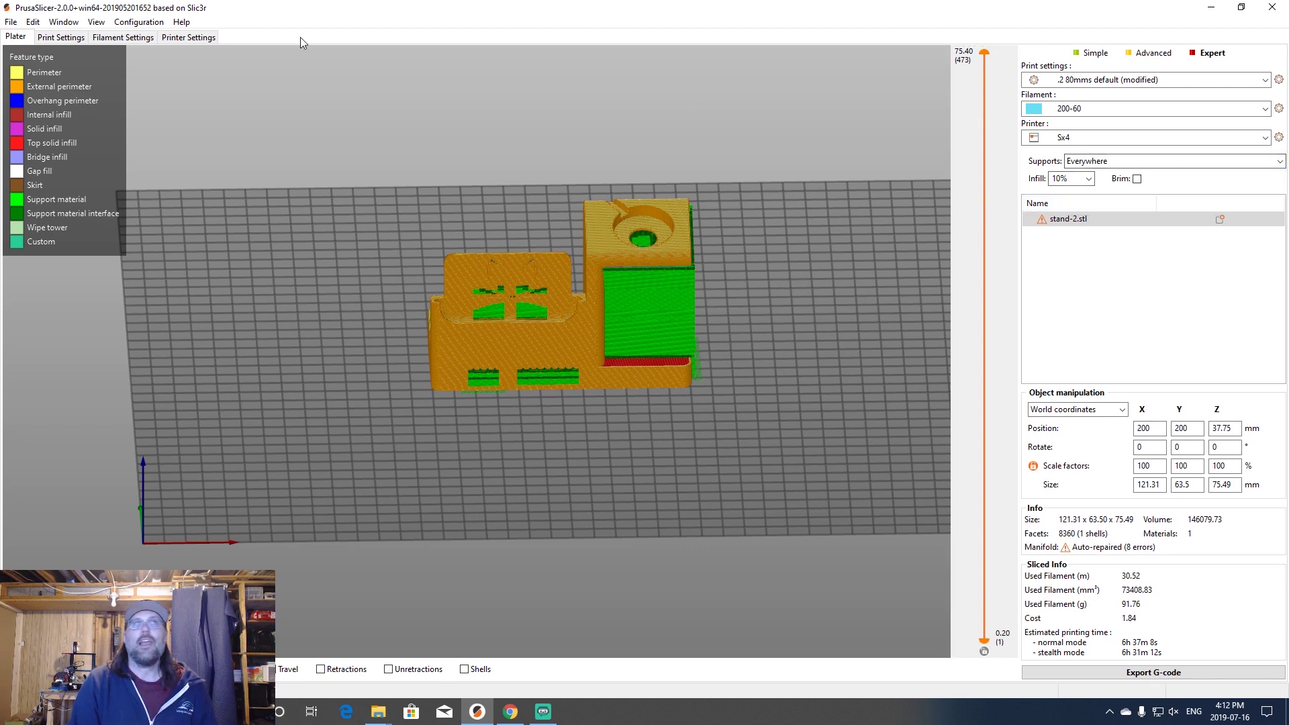
left_click(61, 40)
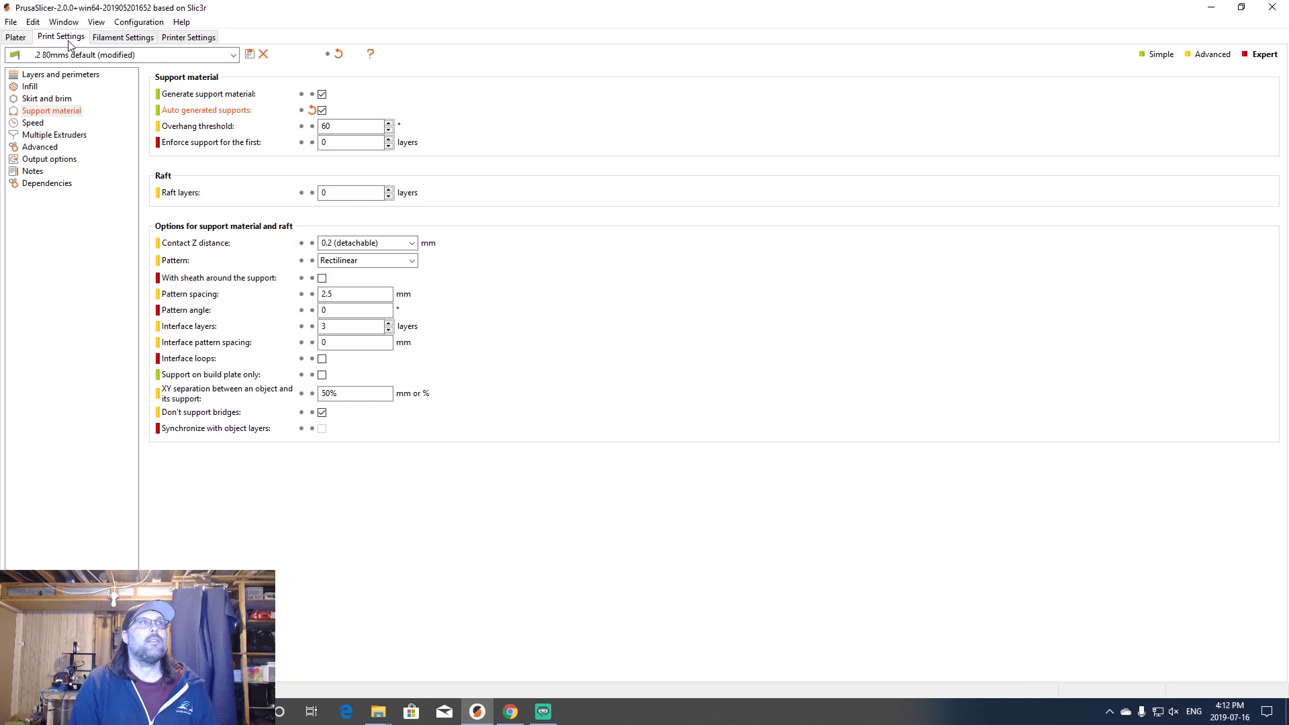
mouse_move(172, 129)
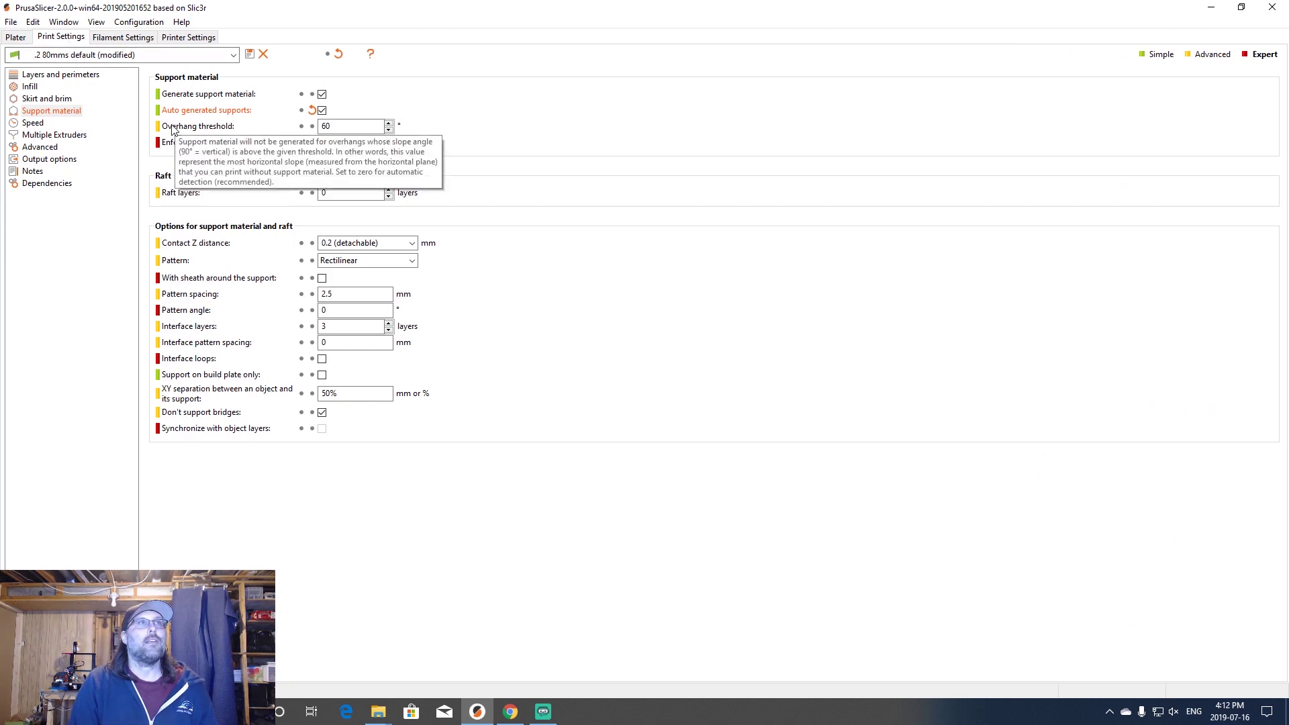
double_click(322, 126)
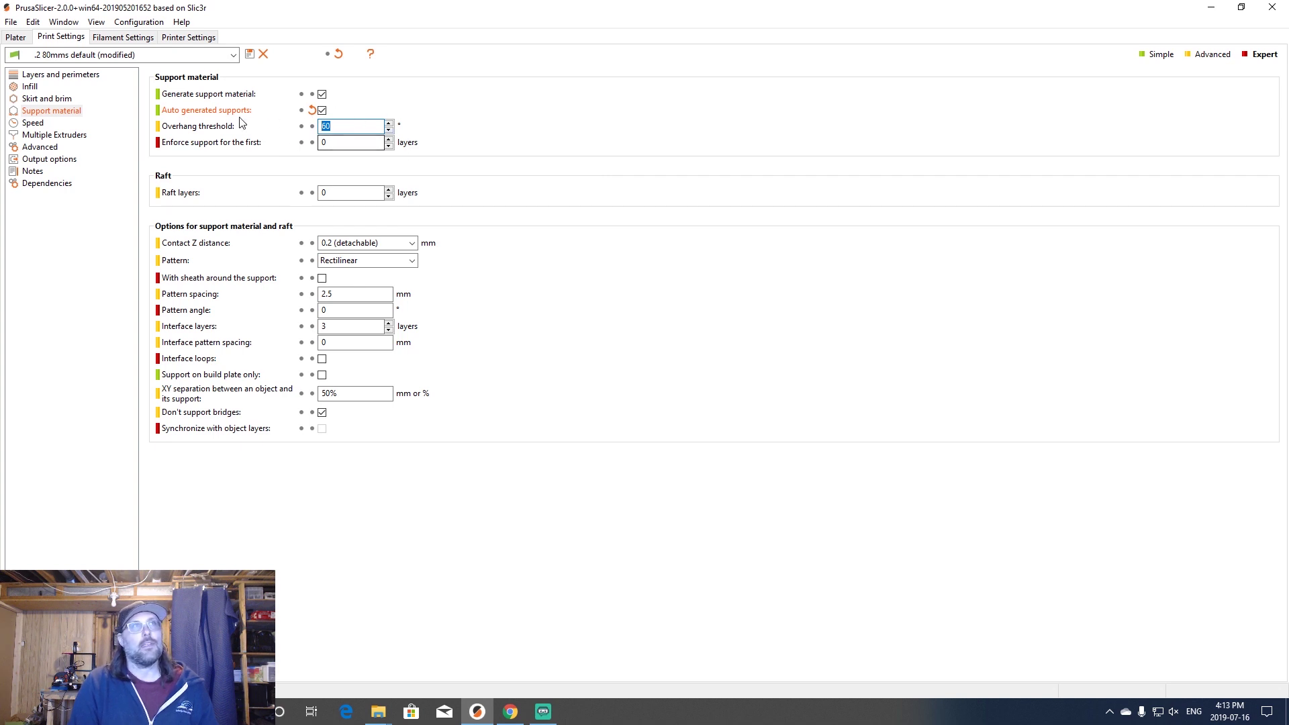
key("ctrl+1")
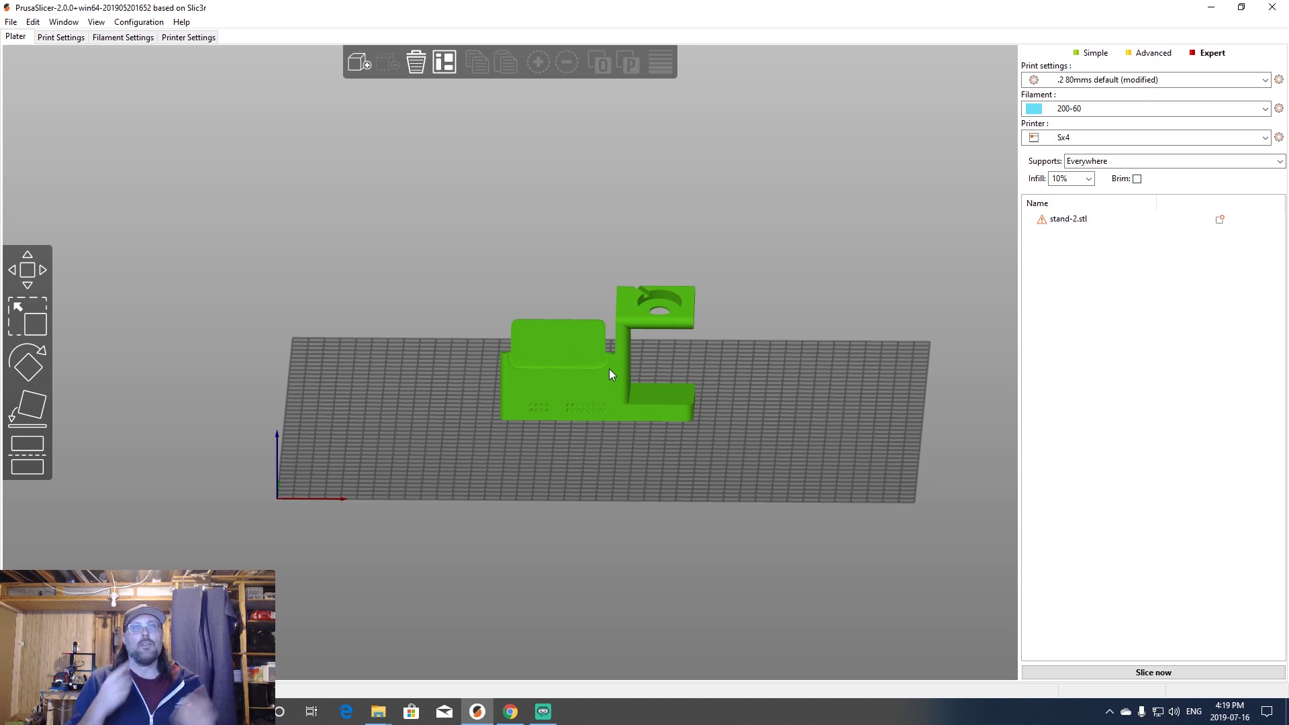
Step: Add a Box support enforcer to the stand from its context menu
right_click(632, 299)
mouse_move(716, 511)
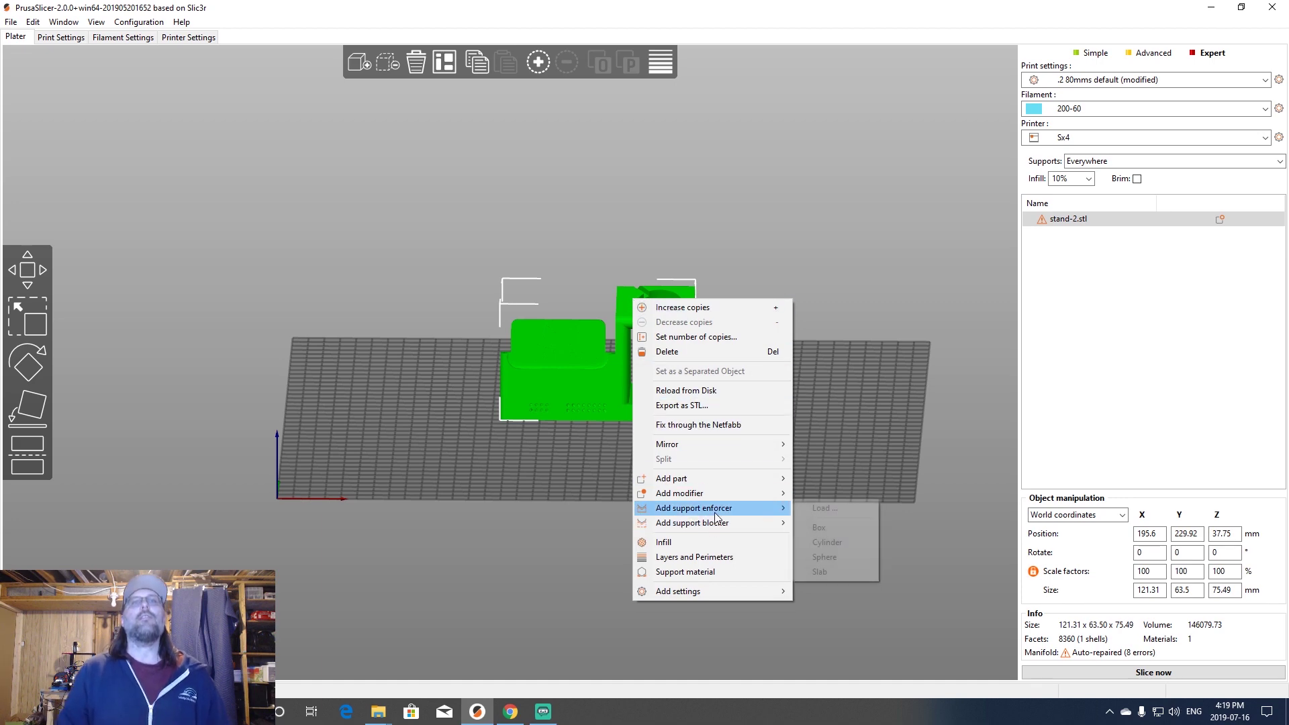
left_click(830, 529)
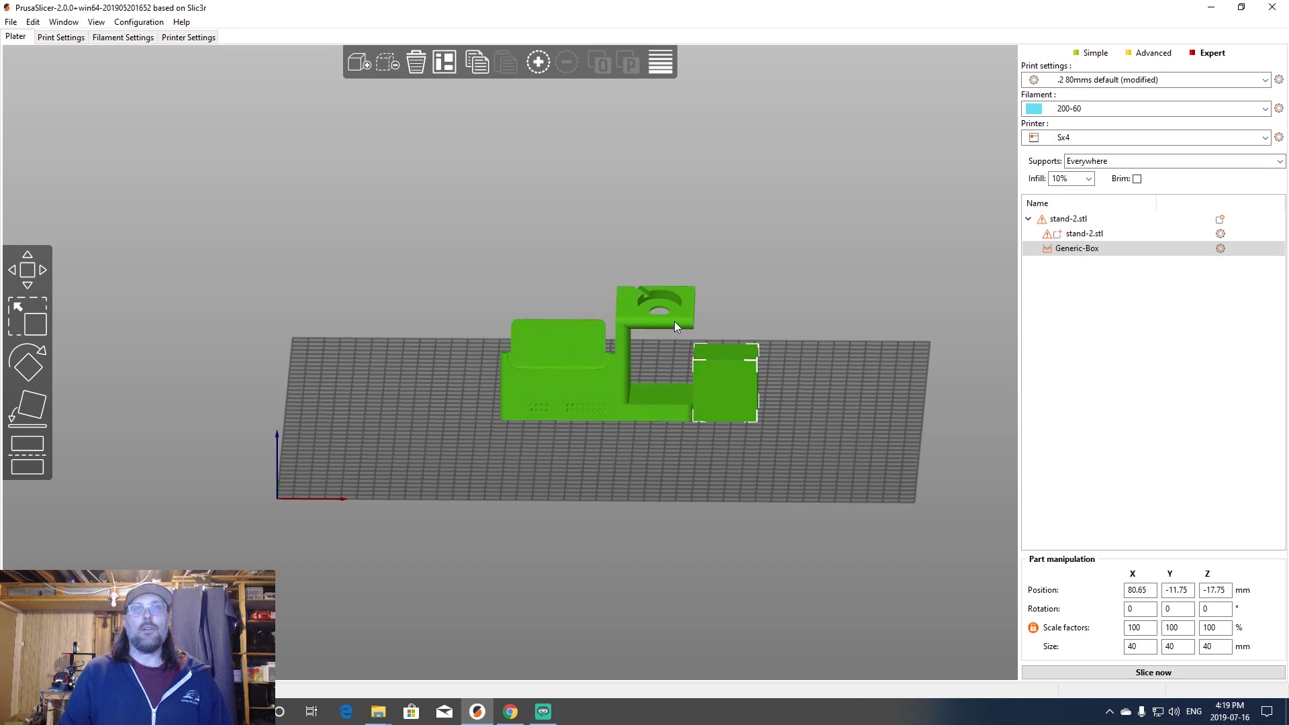
Step: Select the Generic-Box enforcer and drag it under the raised overhang
right_click(678, 289)
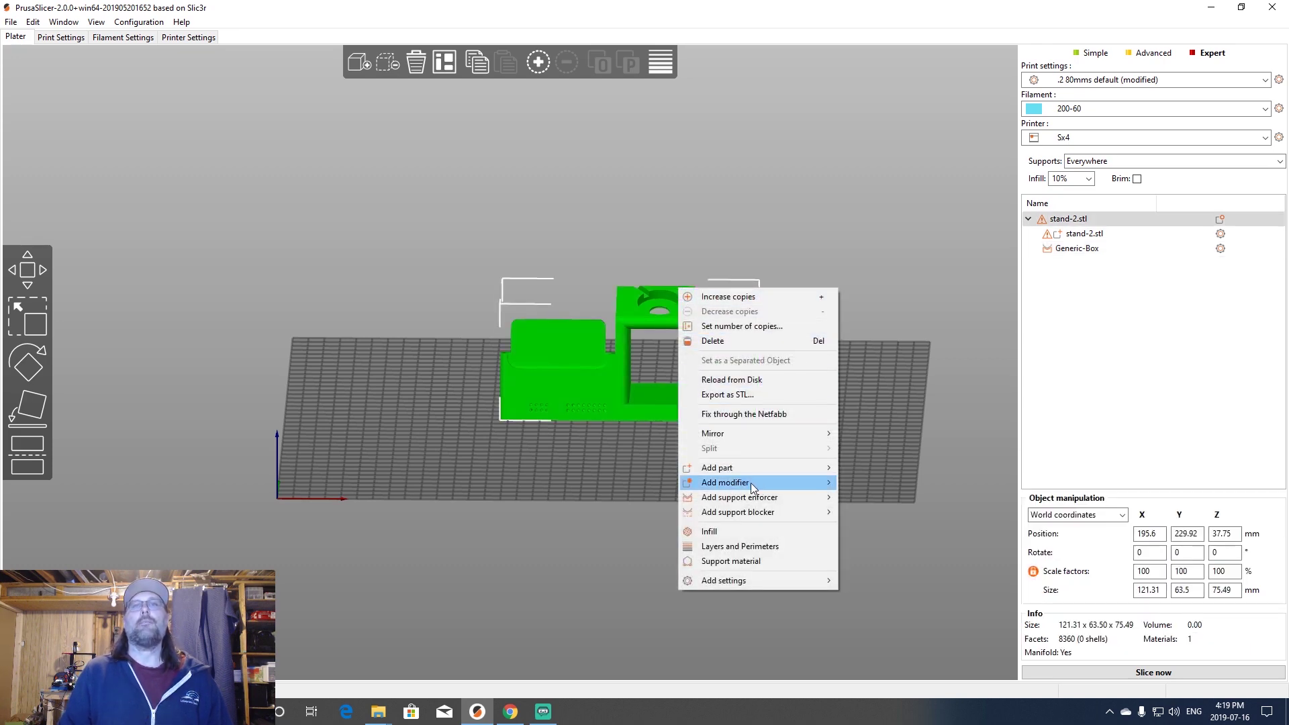
mouse_move(762, 485)
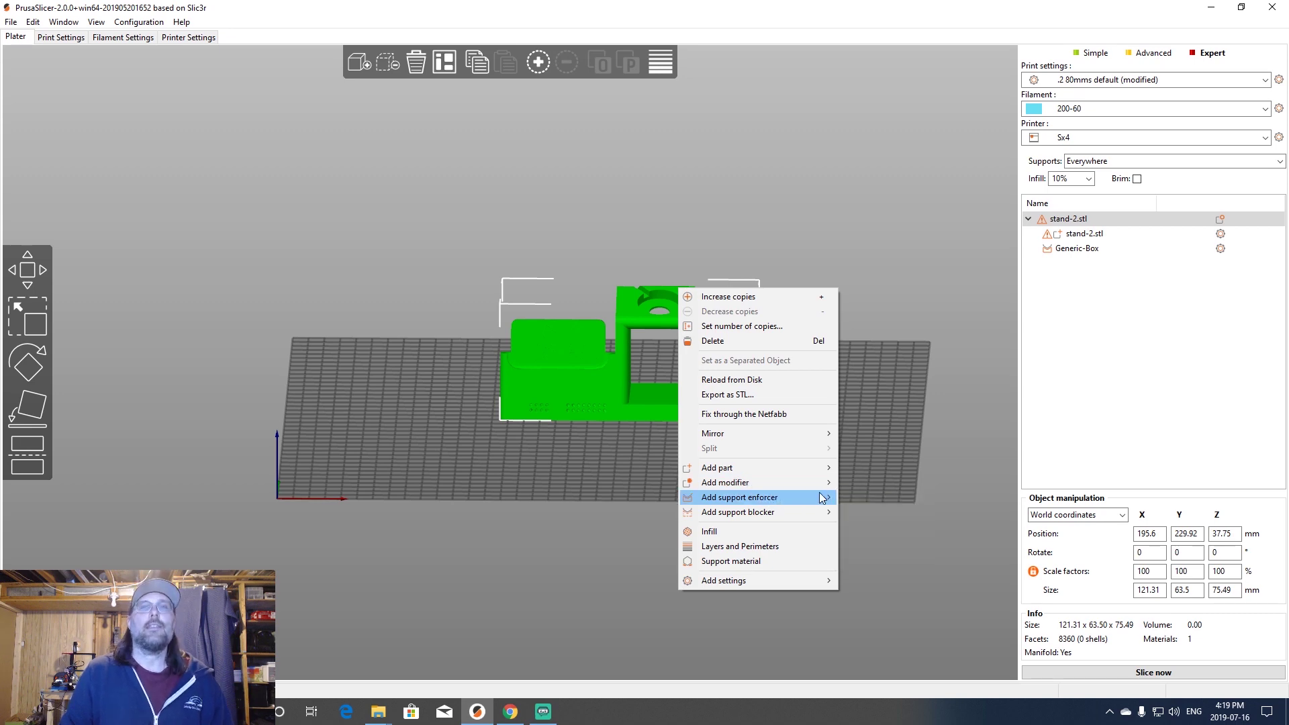
mouse_move(812, 497)
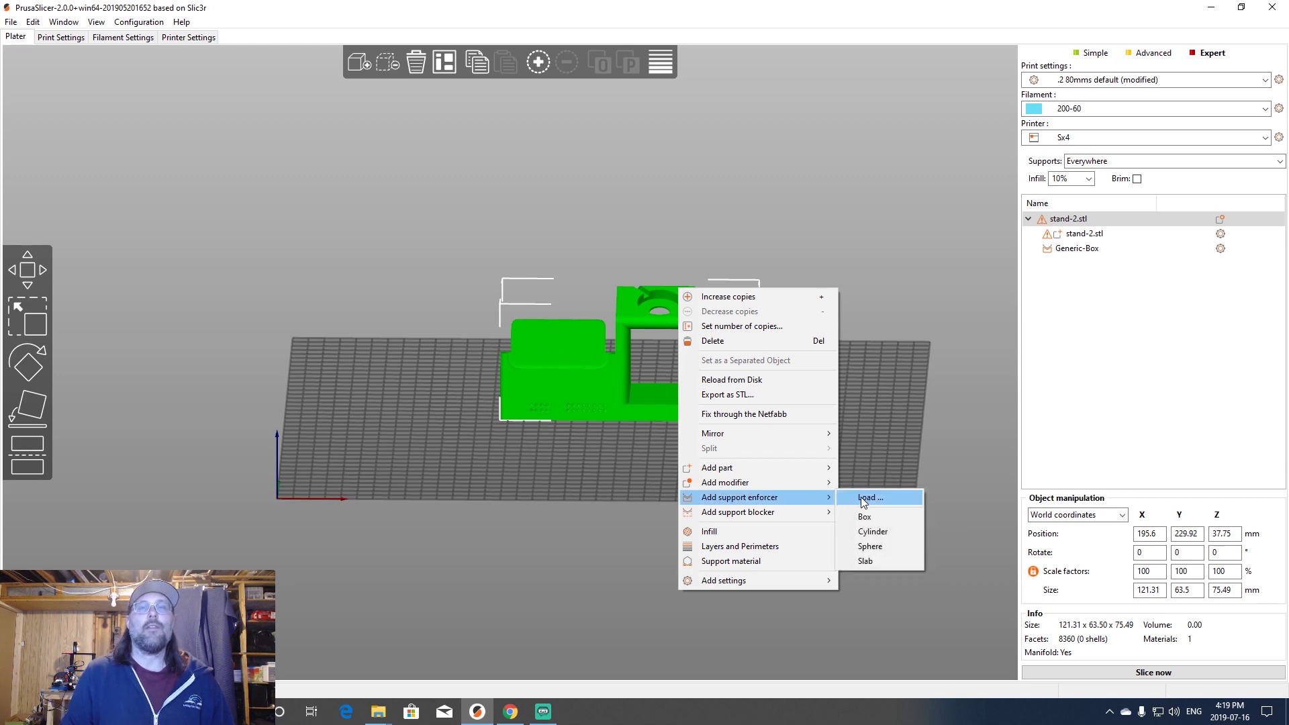
left_click(874, 427)
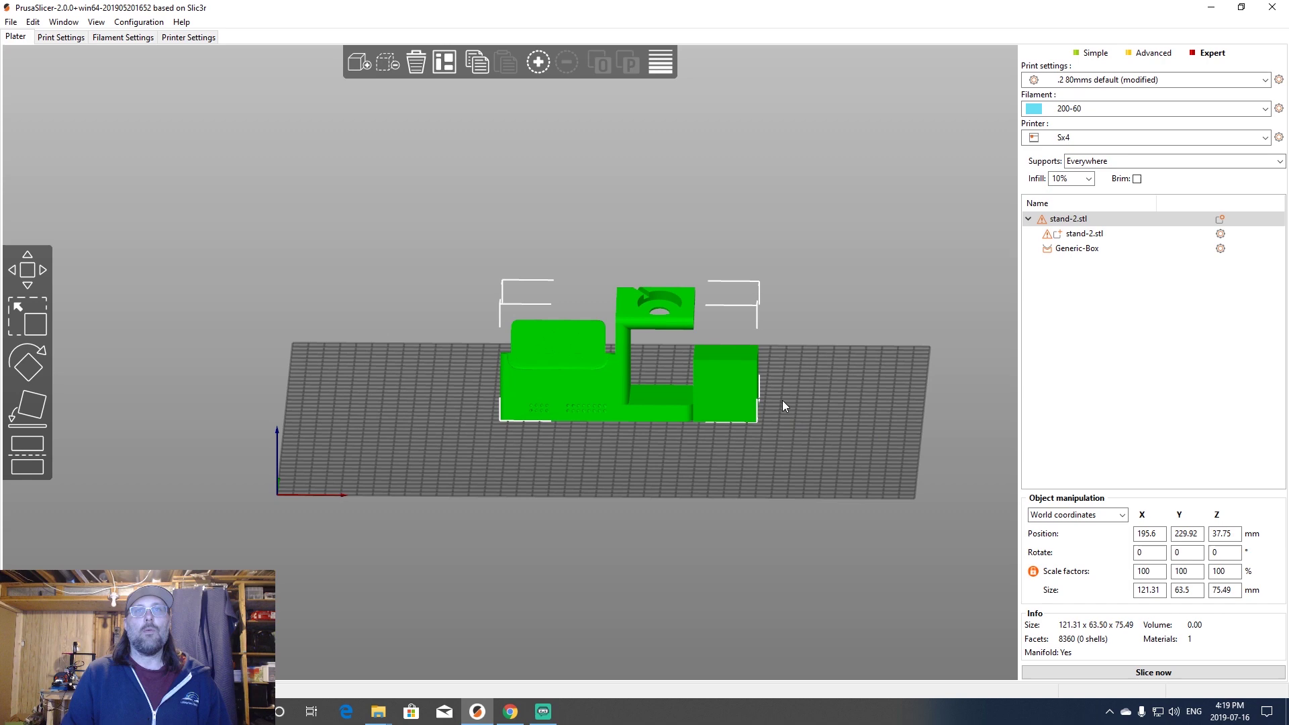
left_click(725, 397)
left_click_drag(725, 406, 662, 403)
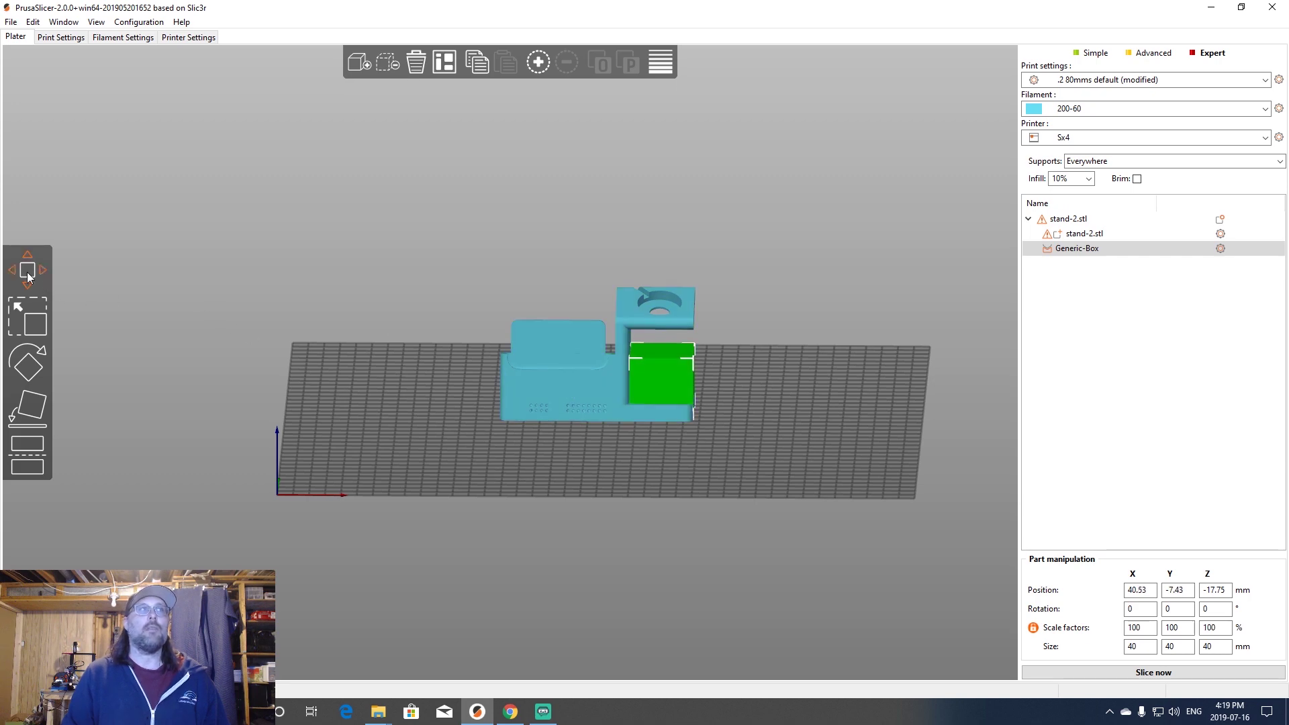
Step: Scale the Generic-Box to 105.85 mm tall, wider in X and 45.39 mm deep
left_click(27, 321)
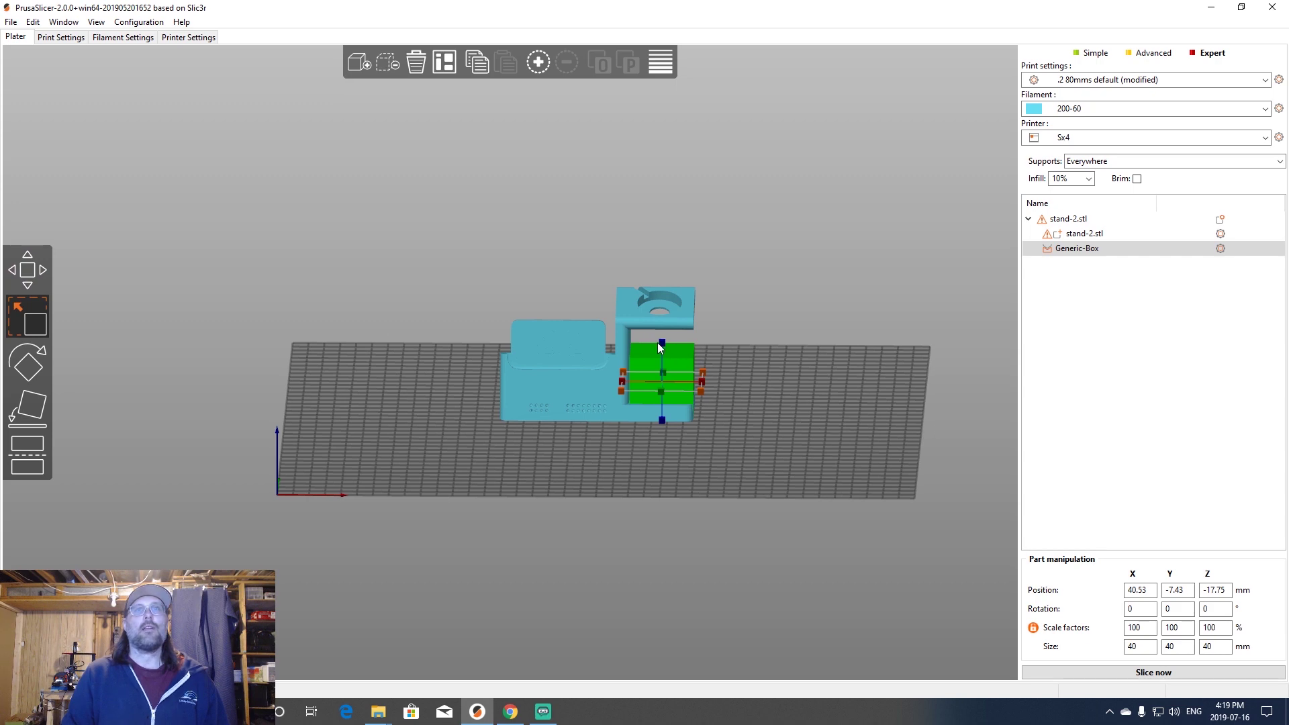
left_click_drag(658, 342, 657, 275)
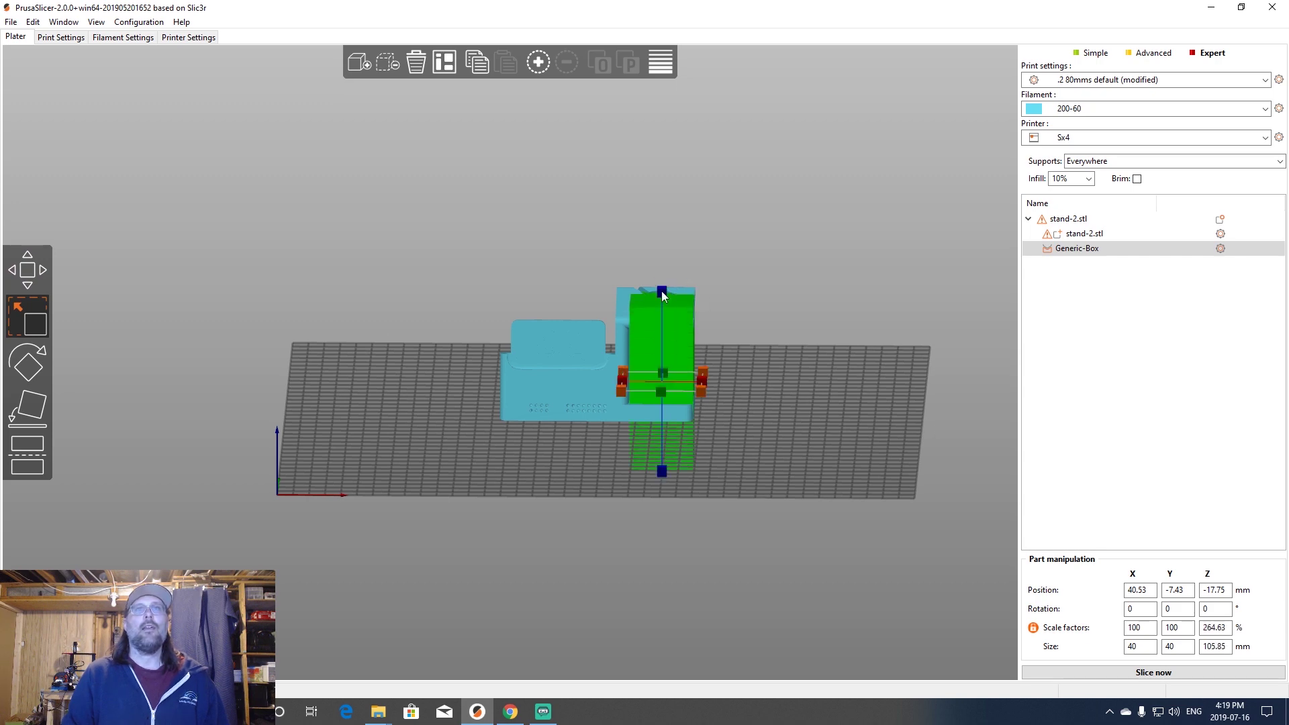
left_click_drag(702, 381, 707, 383)
left_click_drag(783, 410, 649, 426)
left_click_drag(678, 443, 719, 463)
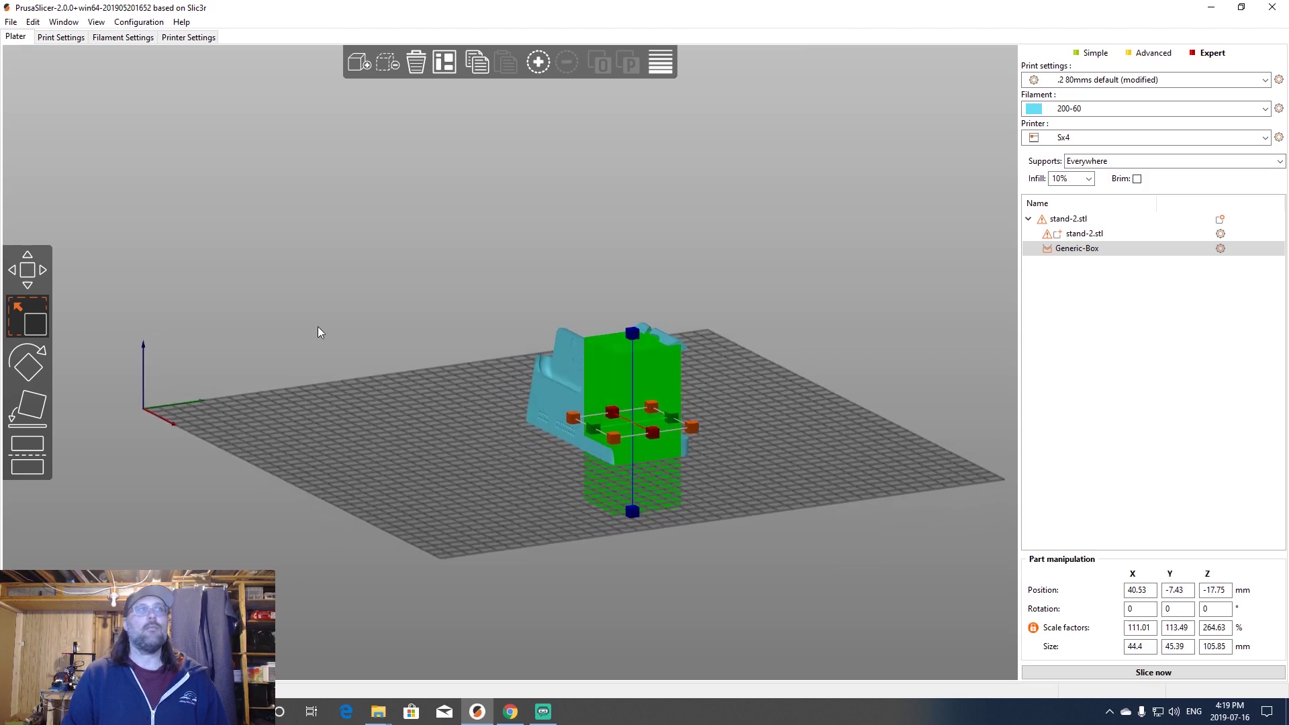
Step: Move the enforcer along Y and adjust its Z height to enclose the raised section
left_click(27, 270)
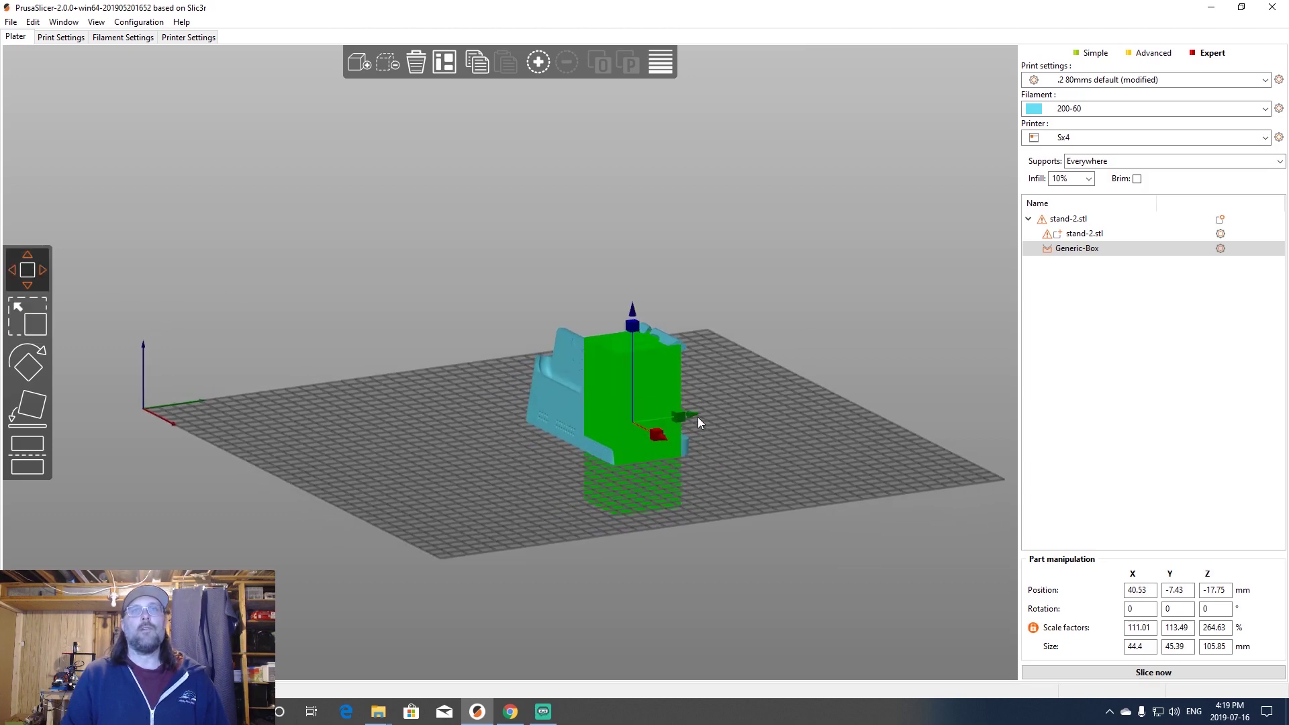
left_click_drag(697, 416, 588, 408)
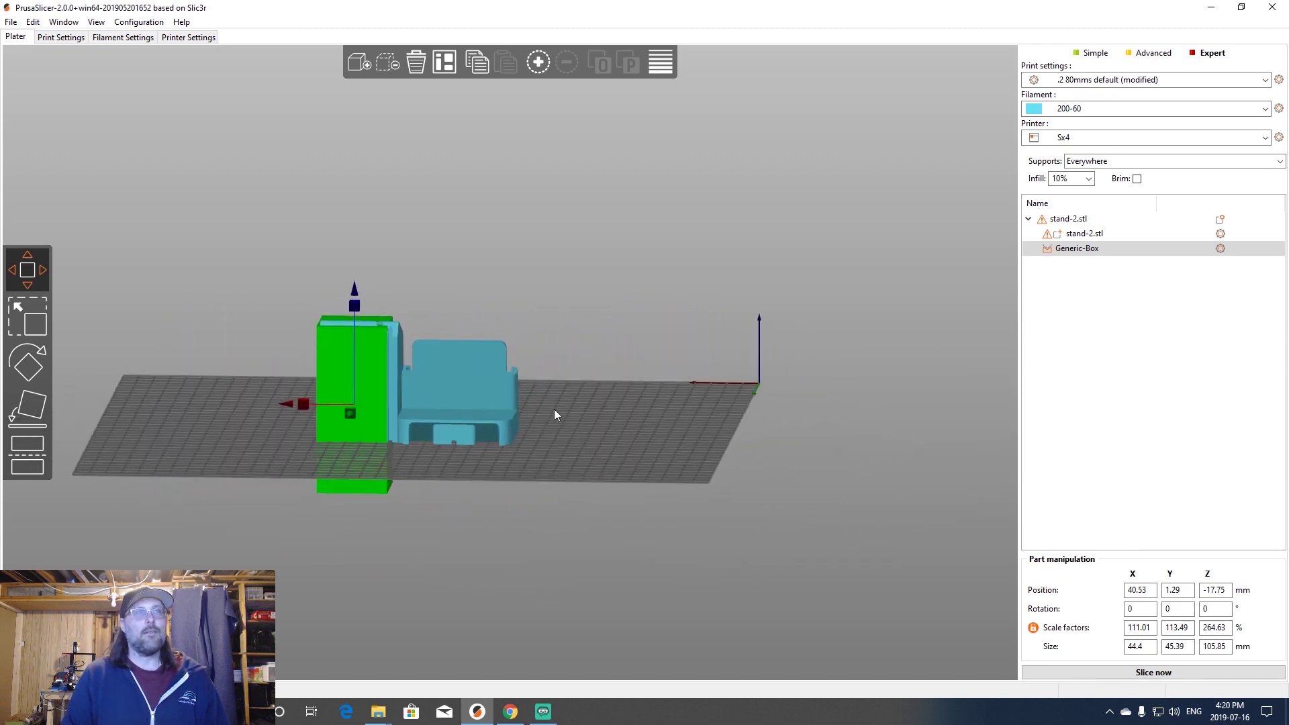
left_click_drag(549, 448, 631, 407)
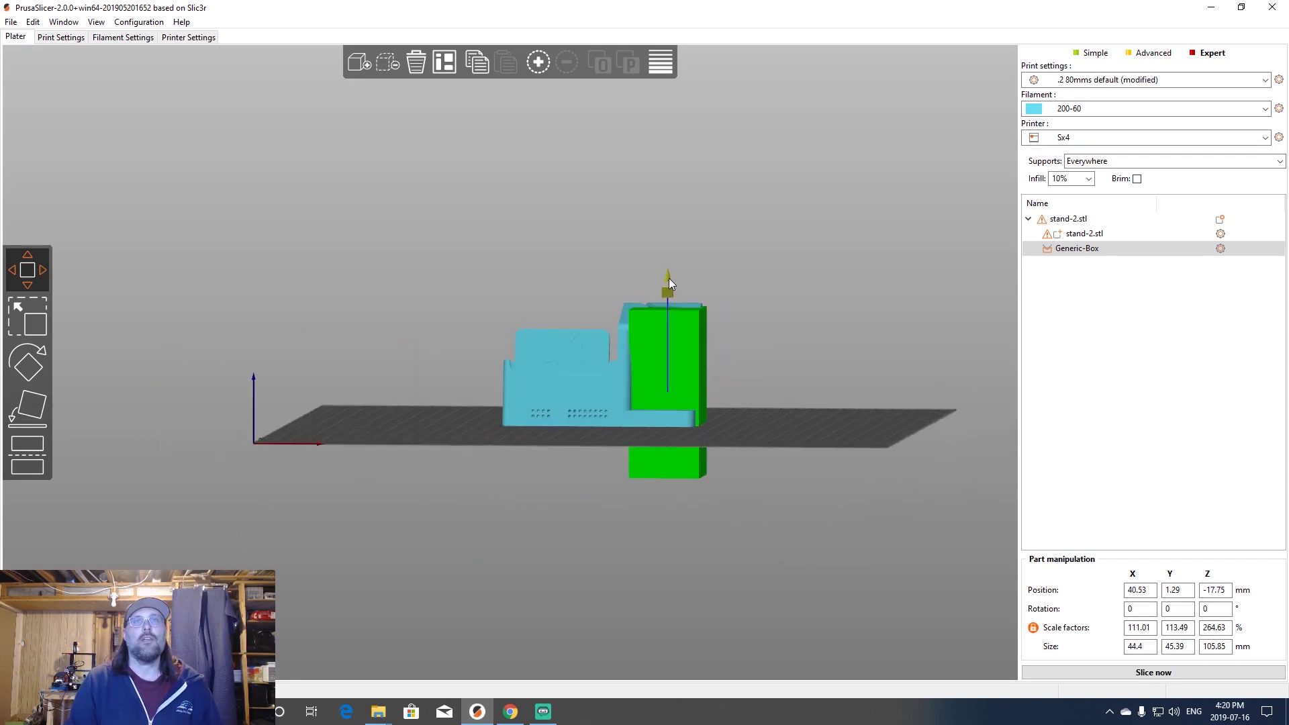
left_click_drag(669, 277, 728, 360)
left_click(727, 366)
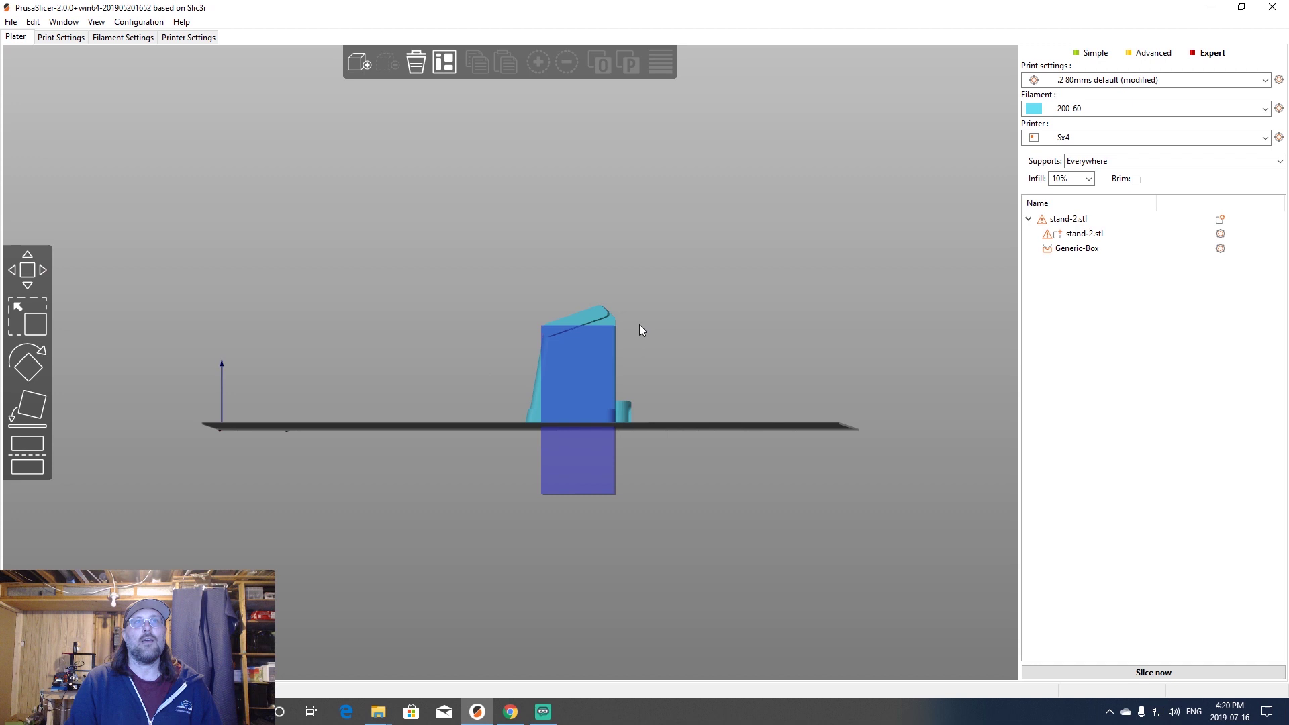
left_click(587, 381)
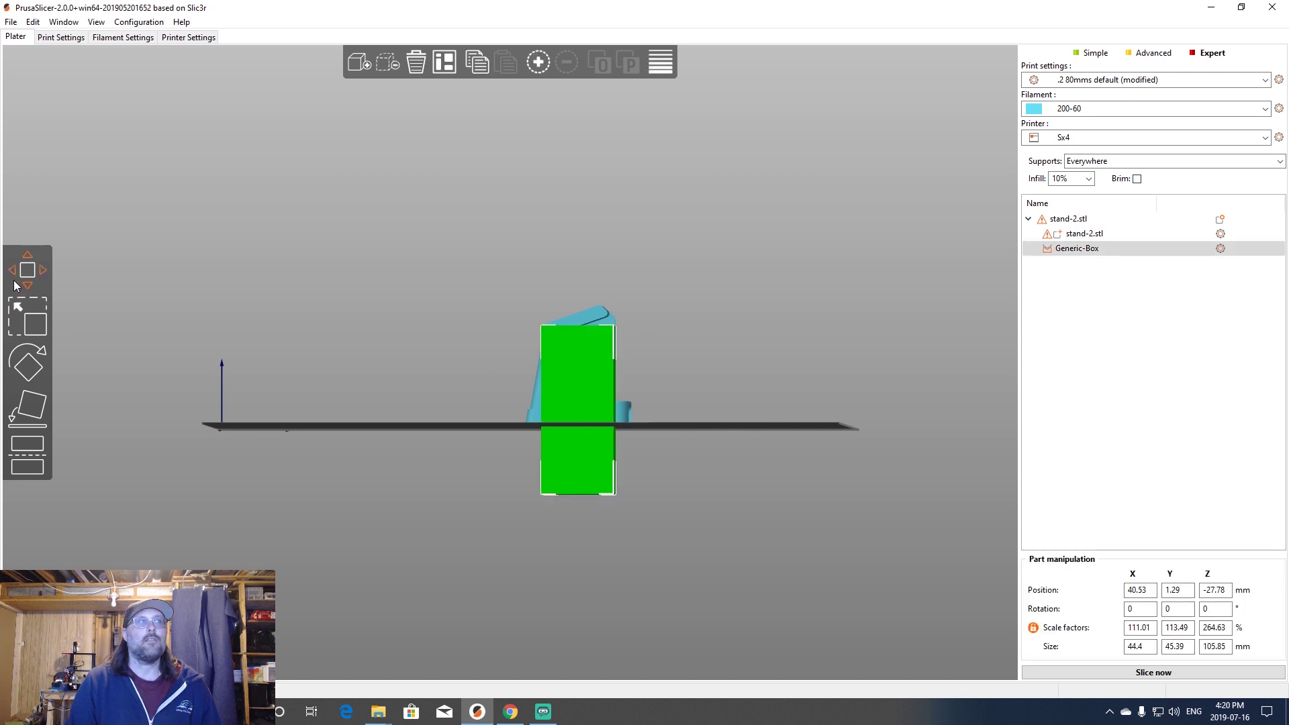
key("w")
mouse_move(579, 293)
left_mouse_down()
mouse_move(571, 308)
mouse_move(572, 296)
left_mouse_up()
left_click(705, 416)
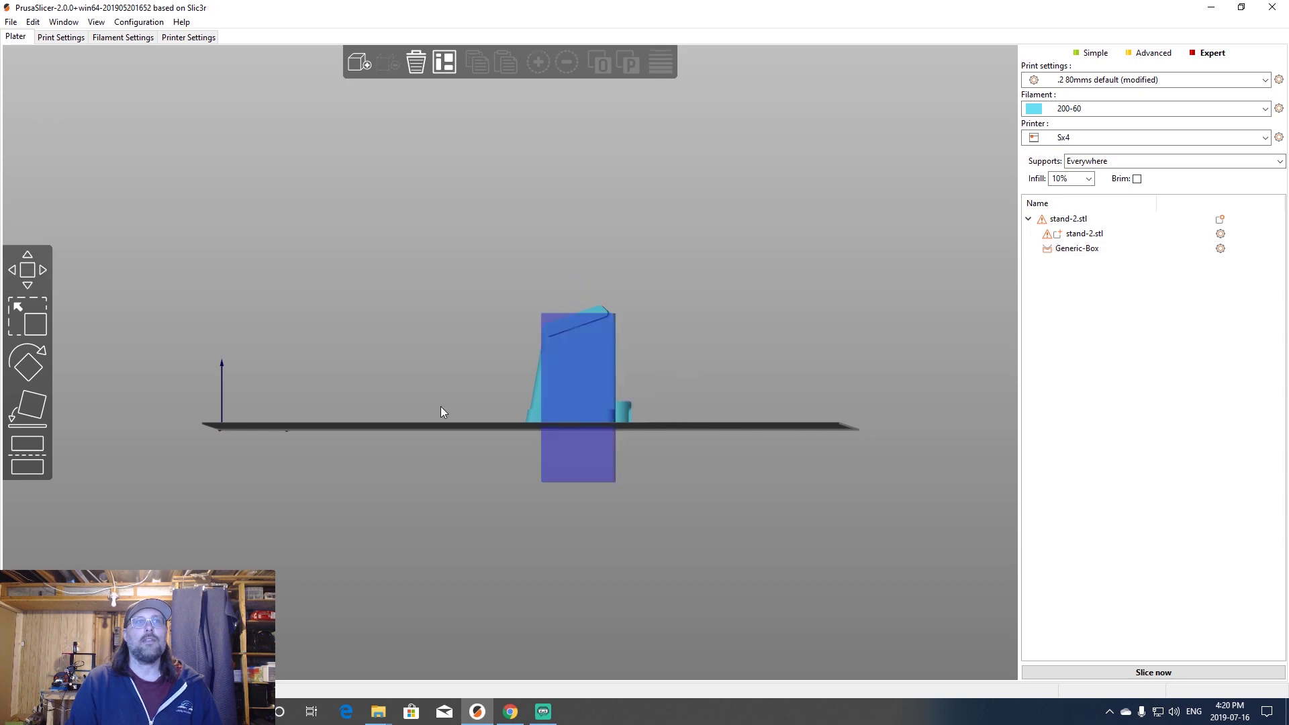
left_click_drag(440, 411, 521, 420)
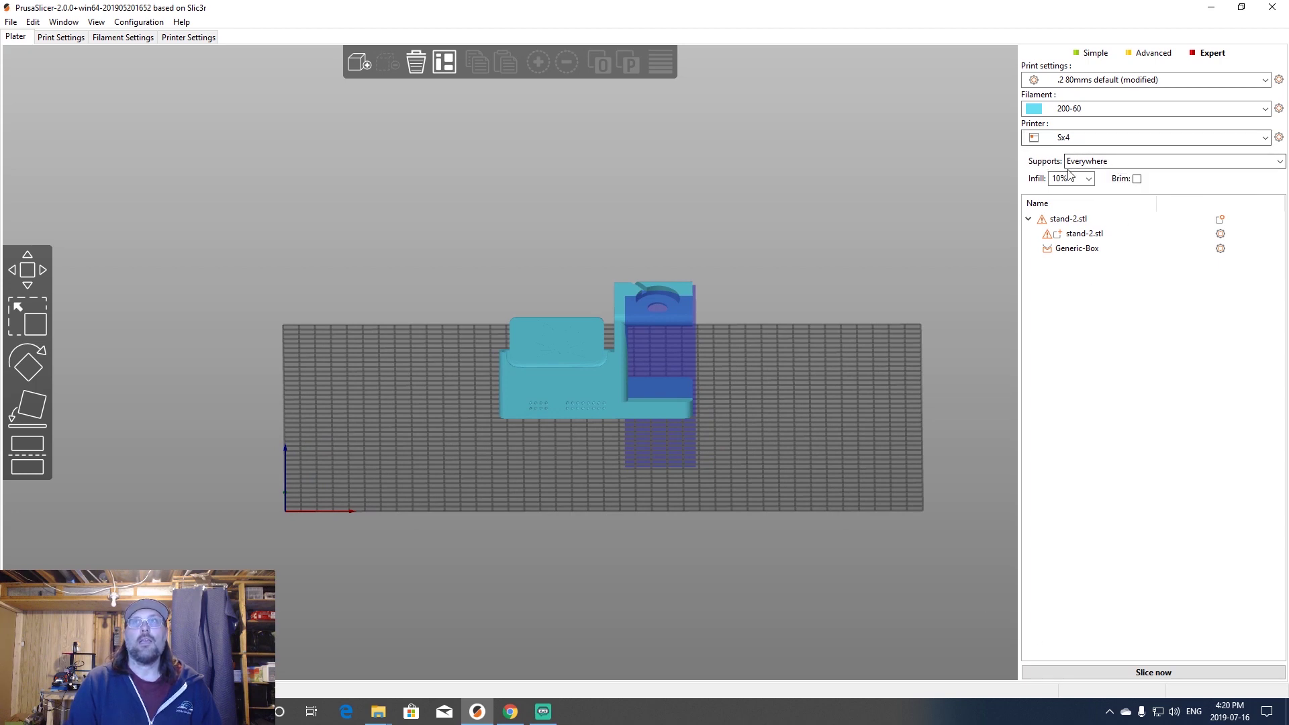
left_click(1103, 163)
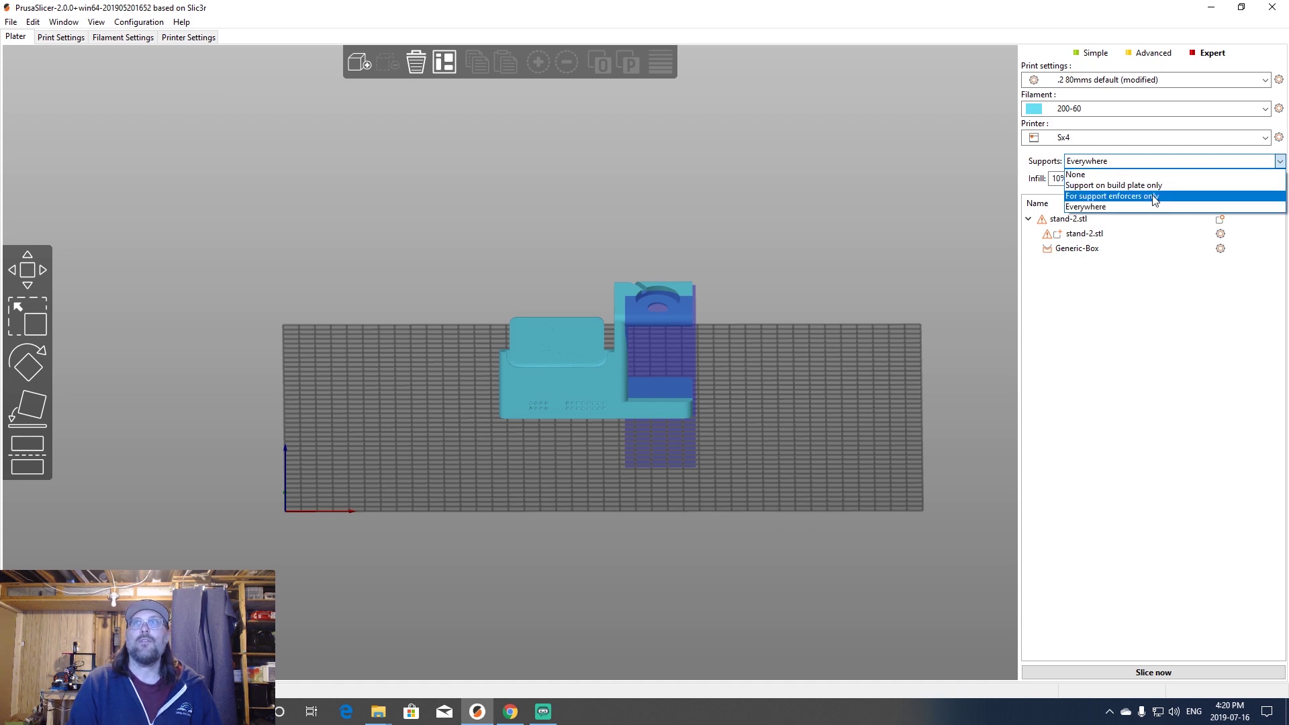
left_click(1118, 196)
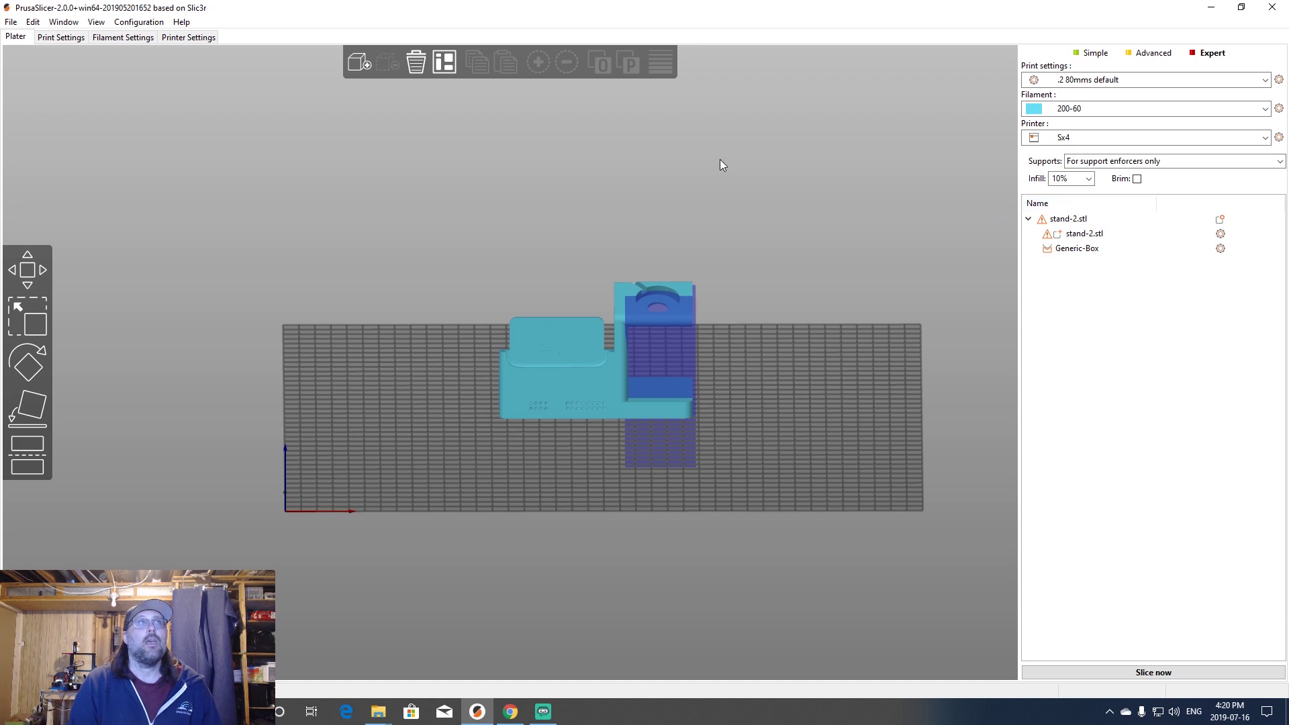
left_click(62, 37)
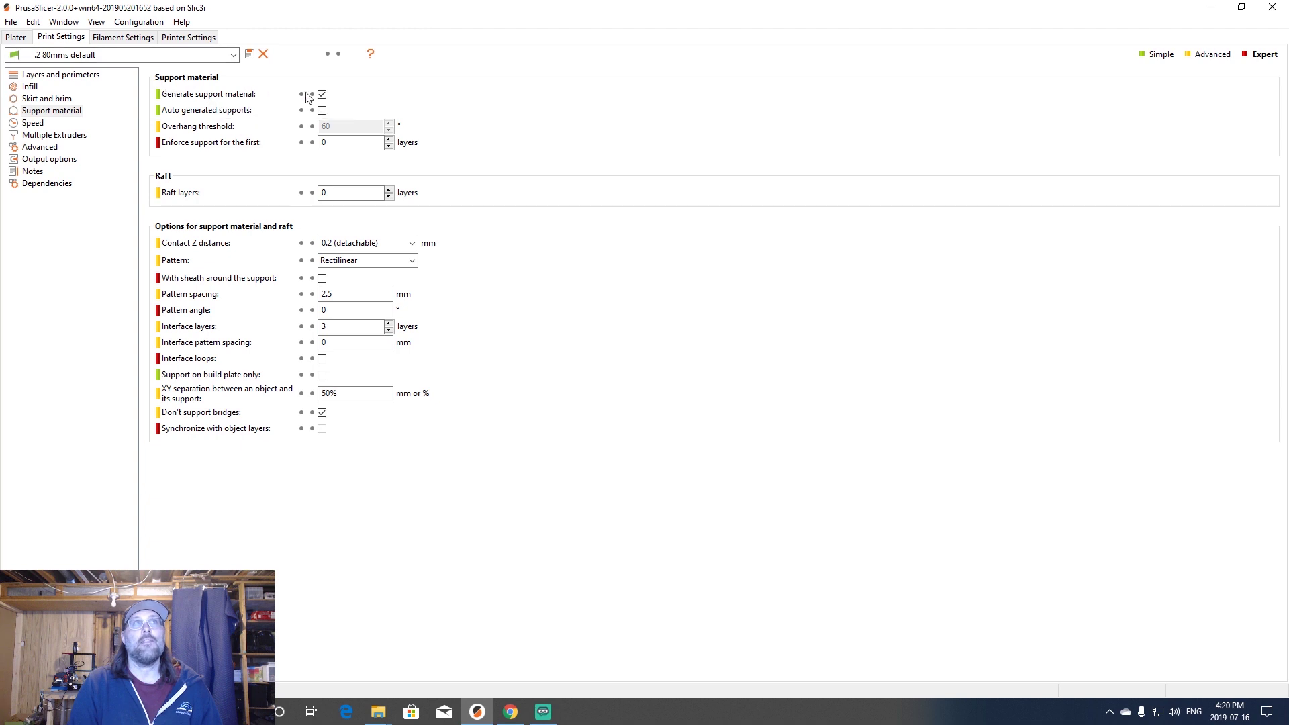
left_click(20, 38)
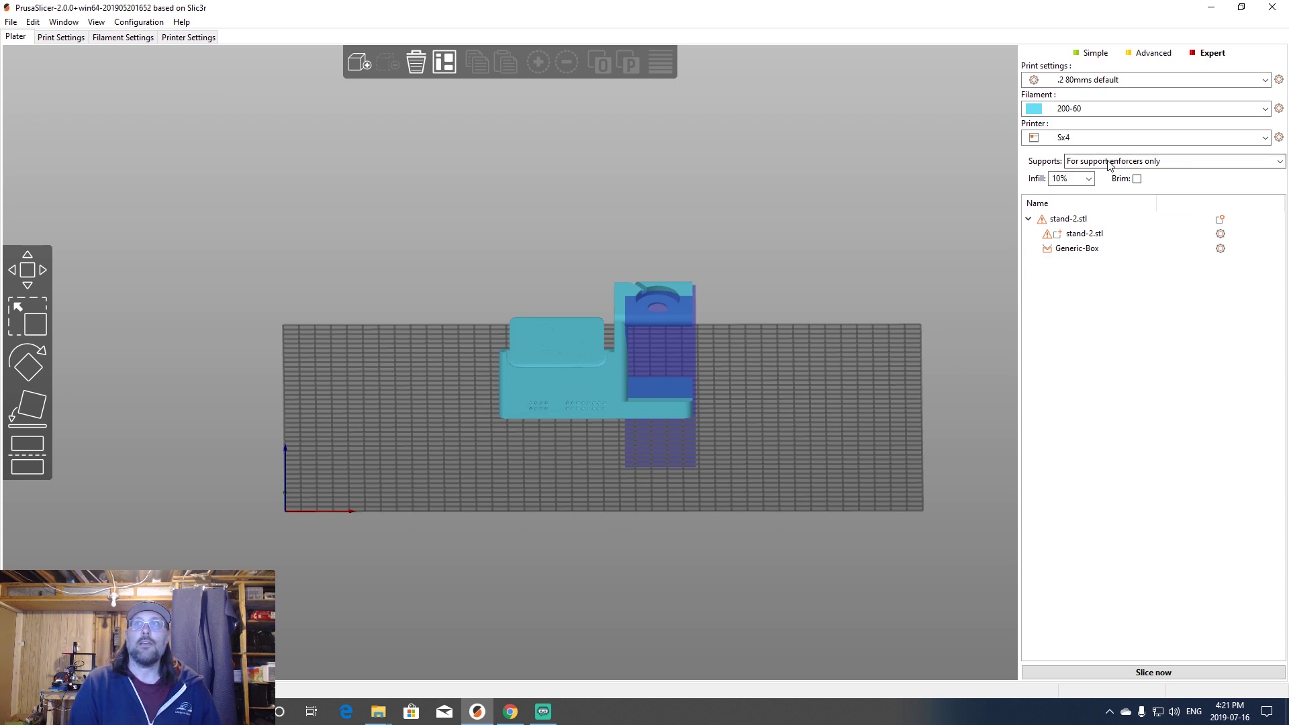
Step: Slice the stand and drop the layer slider to 54.00 to inspect the enforced supports
left_click(1171, 672)
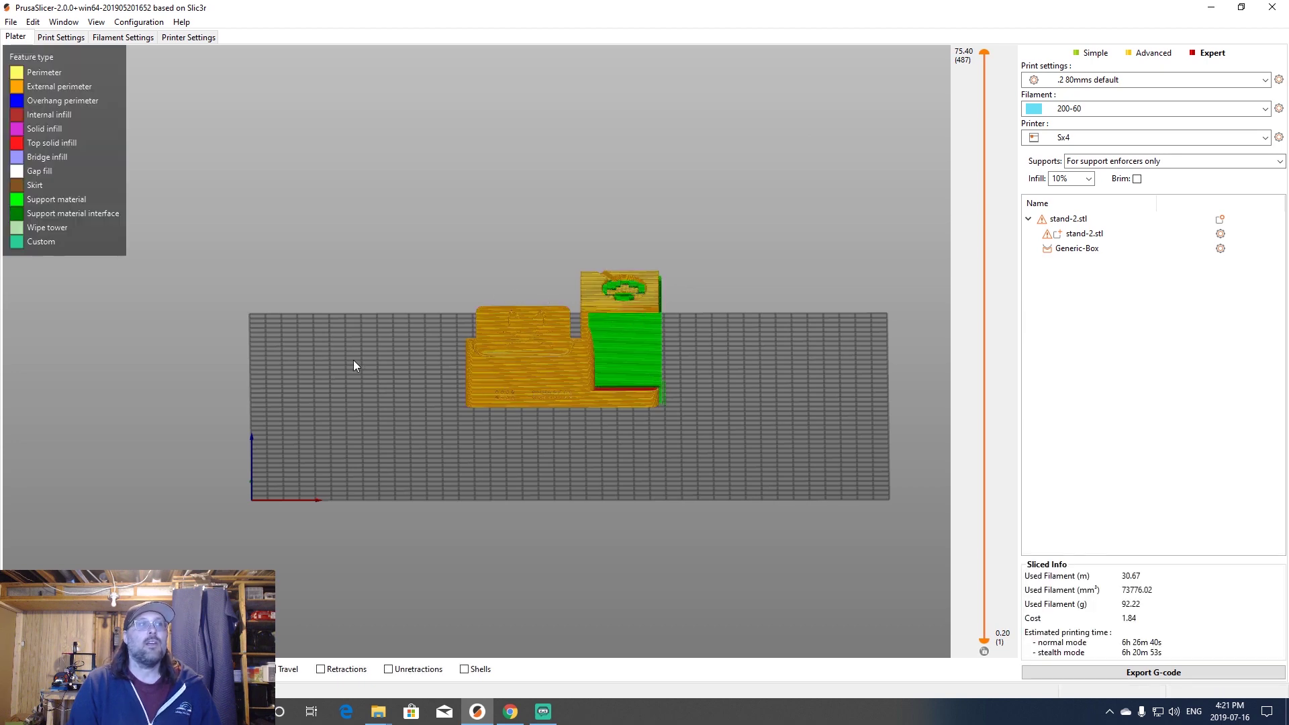
left_click_drag(713, 425, 679, 406)
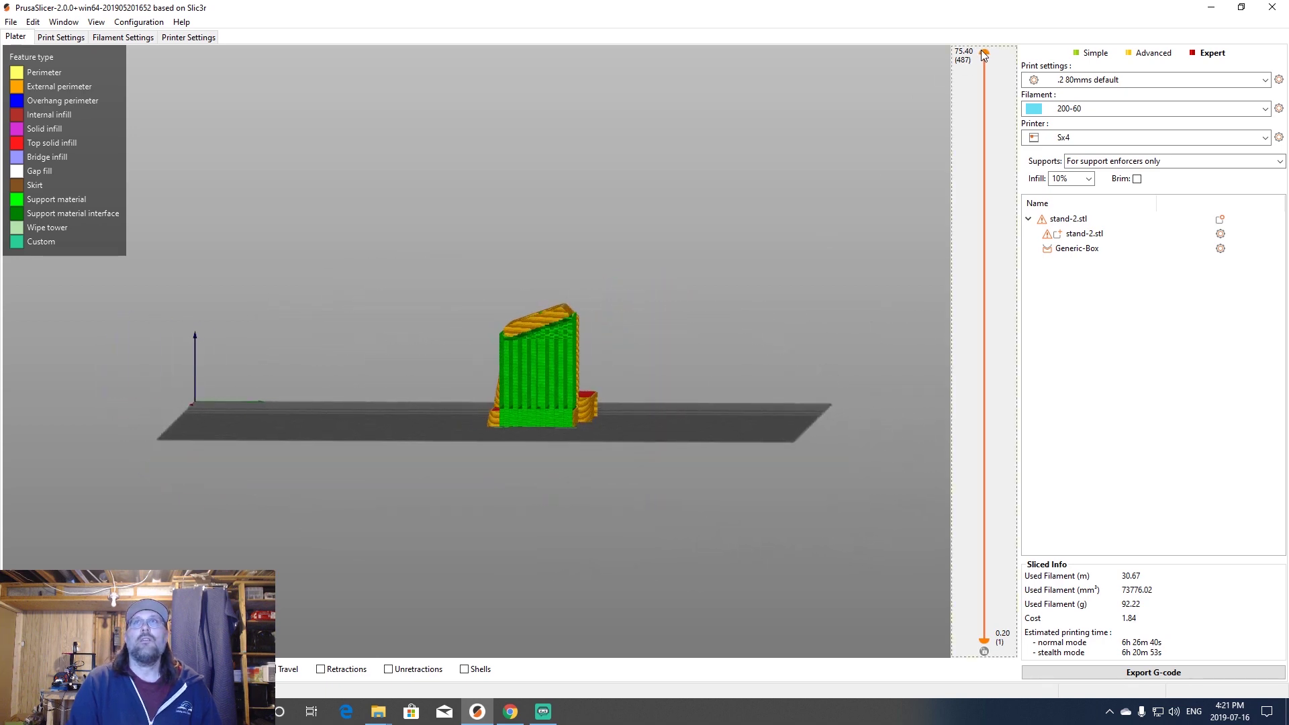
left_click_drag(984, 55, 984, 186)
left_click_drag(892, 223, 614, 349)
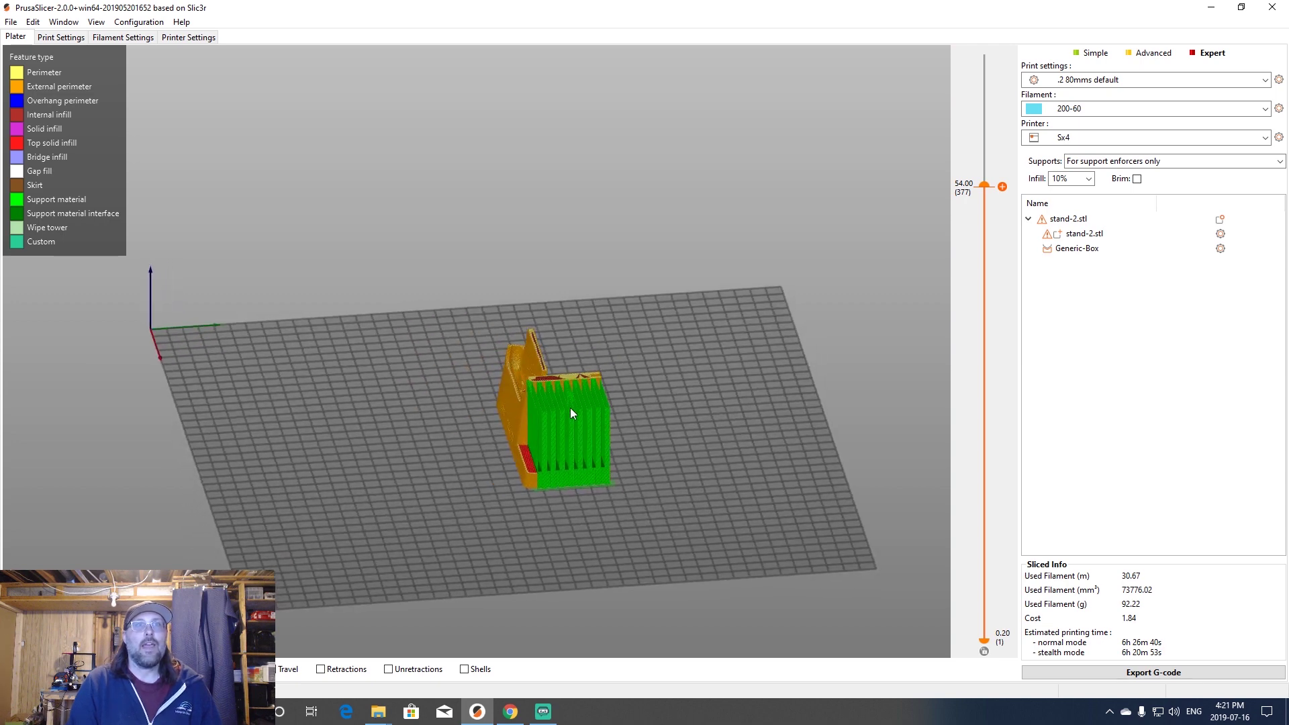
Step: Open Support material settings and review the pattern, leaving it Rectilinear
left_click(59, 39)
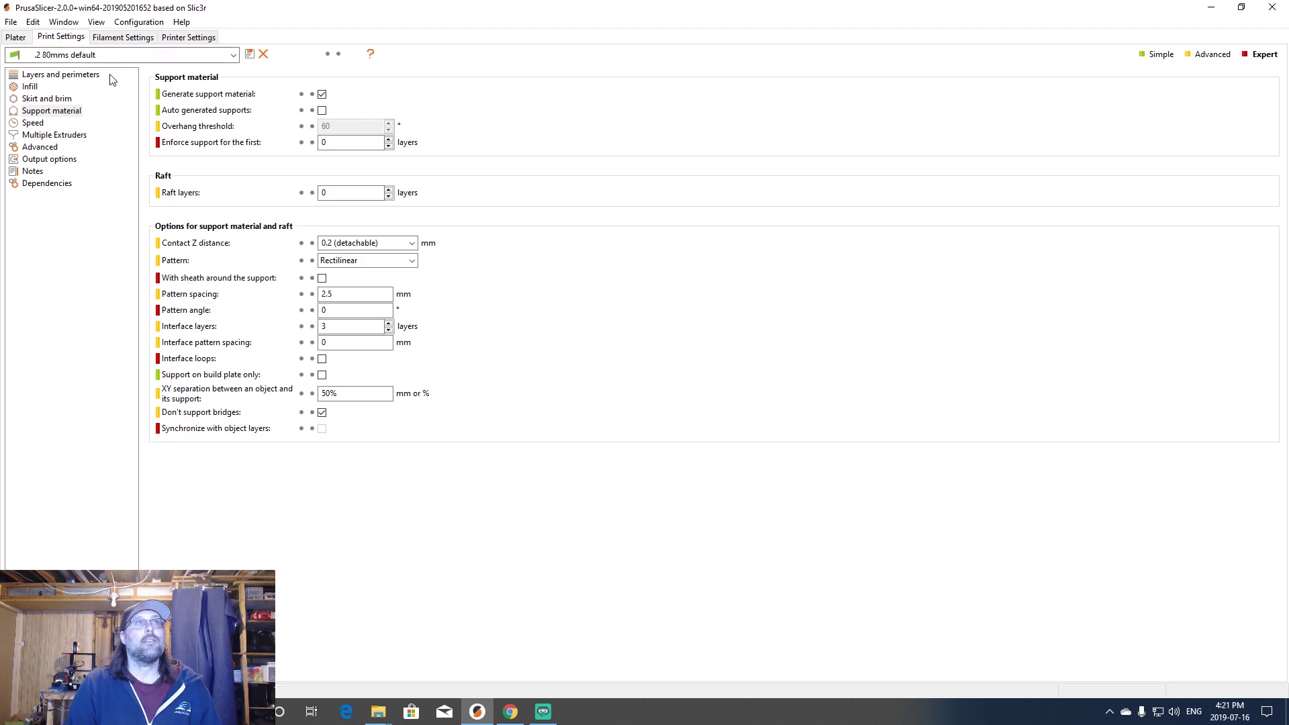
left_click(412, 261)
left_click(412, 263)
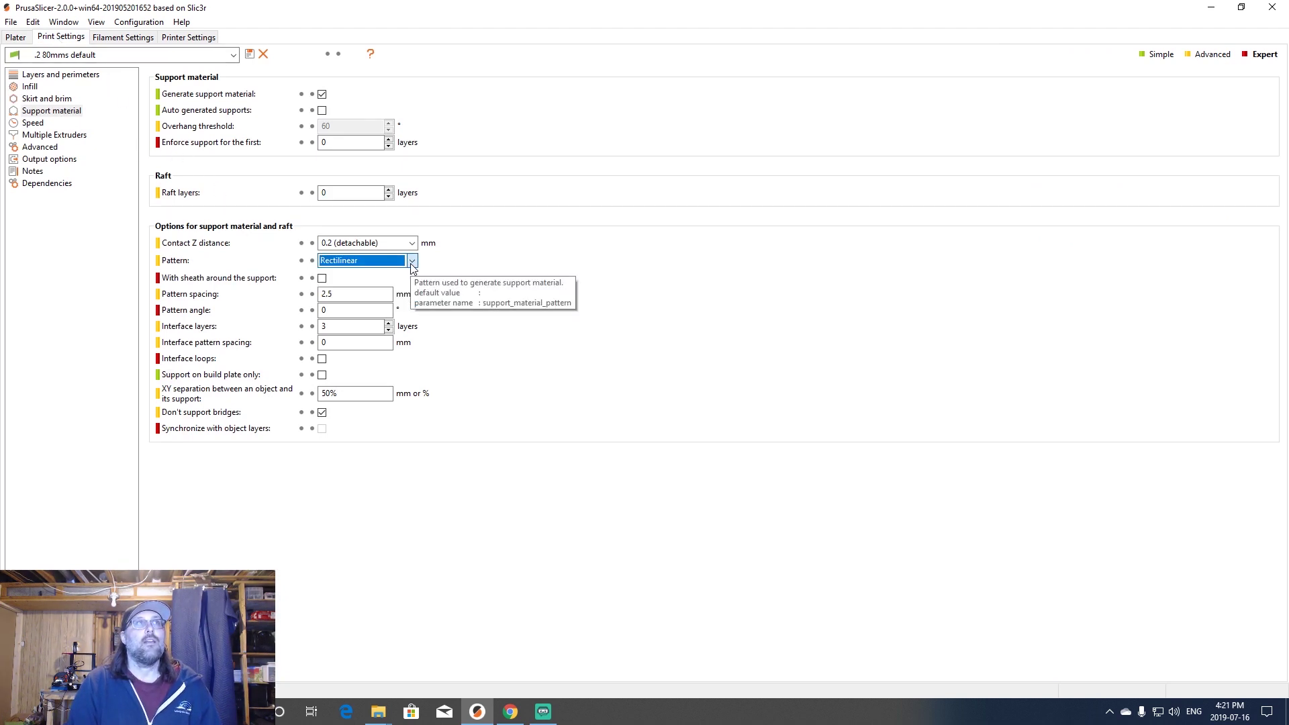
left_click(412, 263)
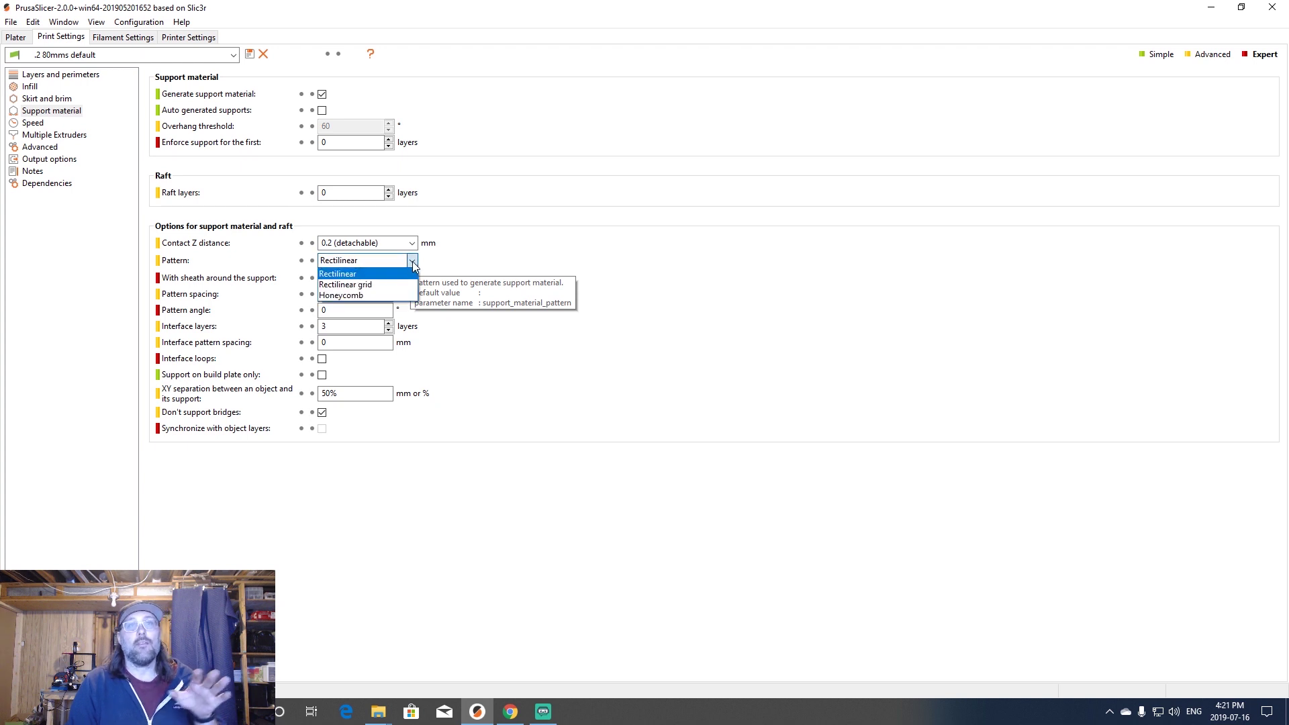
left_click(412, 263)
Step: Change Contact Z distance from 0.2 (detachable) to 0.22 and save the print settings
left_click(352, 243)
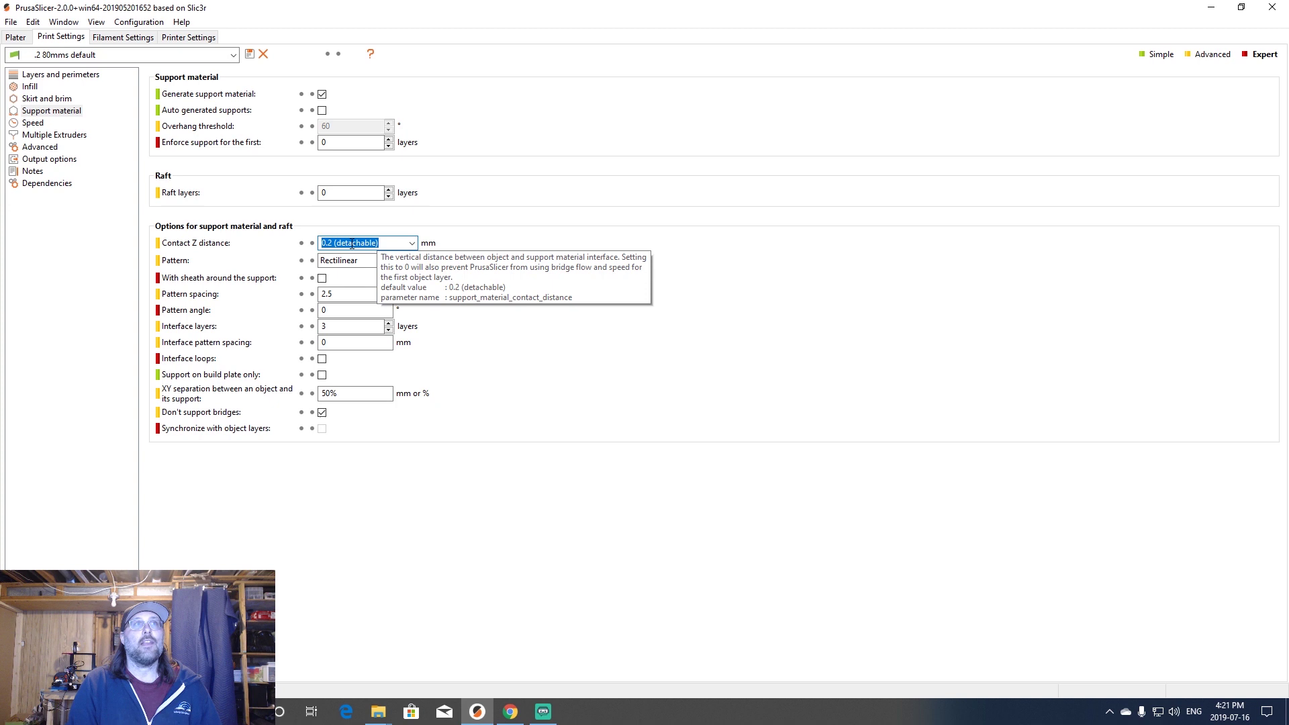
left_click(329, 242)
left_click_drag(331, 243, 404, 244)
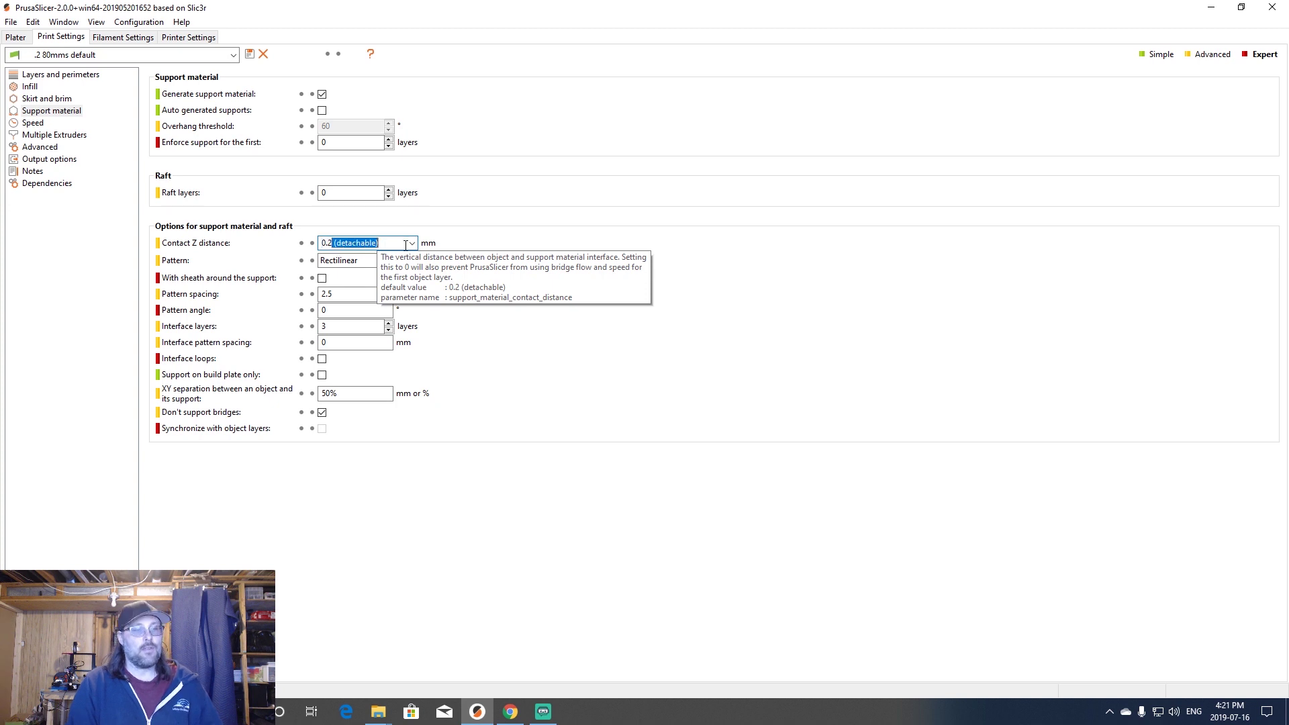
type("22")
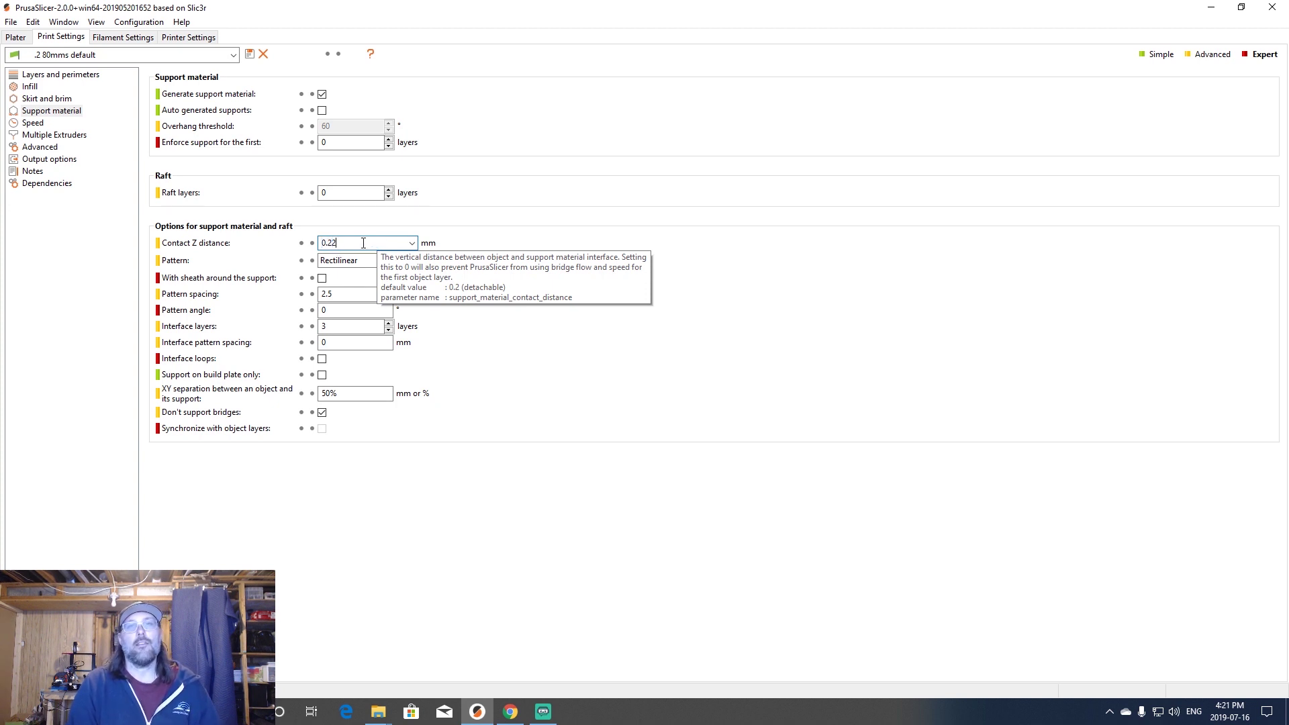
left_click(249, 54)
left_click(90, 132)
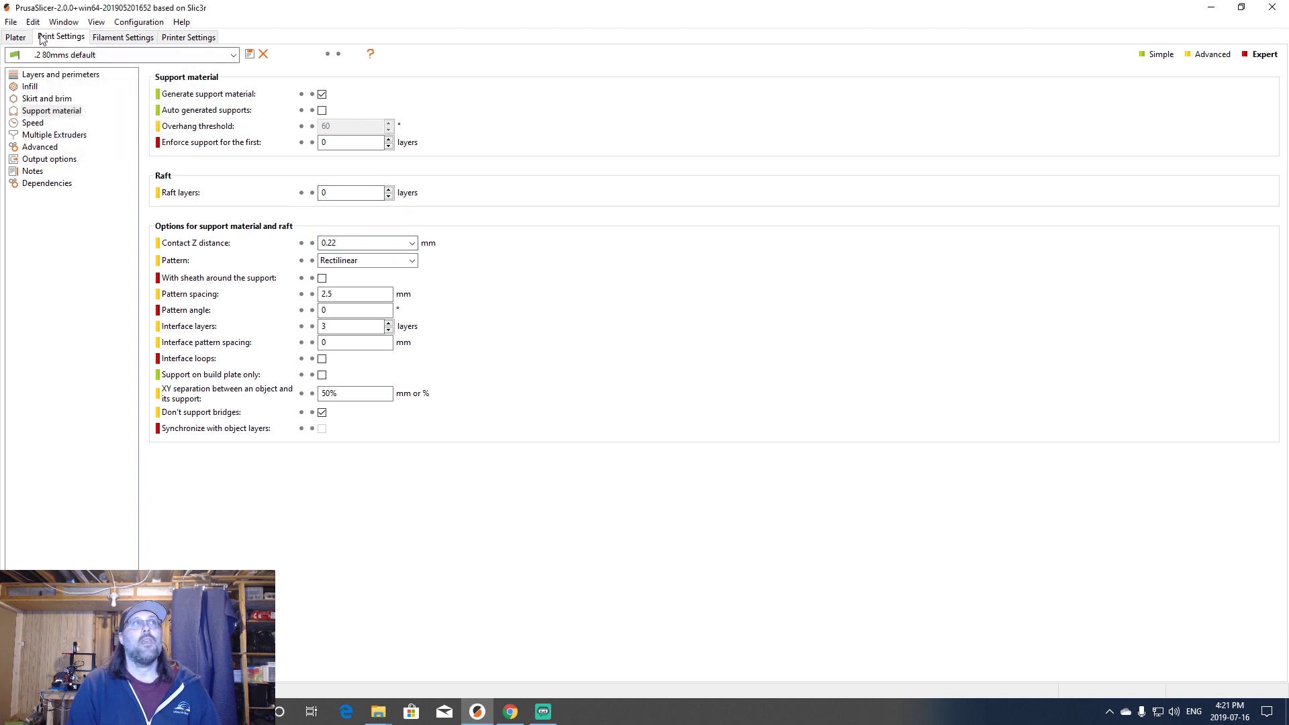
Step: Re-slice the stand with File > (Re)Slice Now
left_click(20, 38)
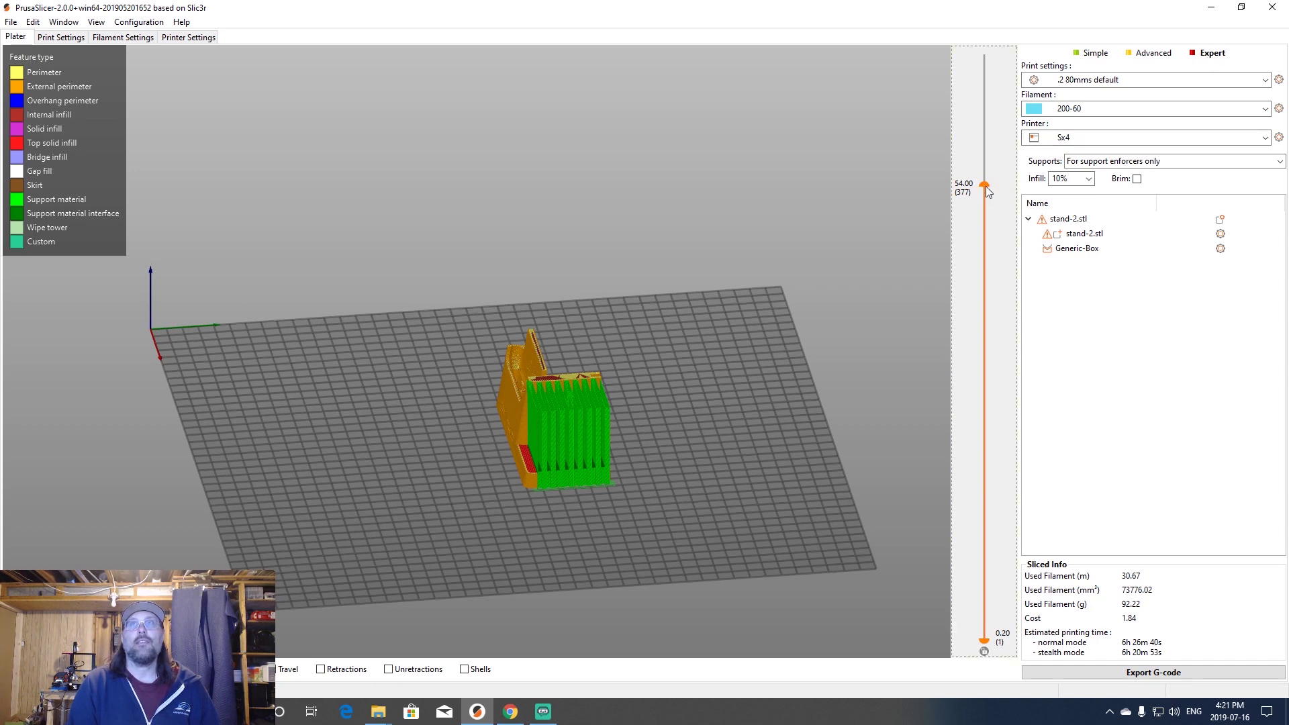
left_click(12, 23)
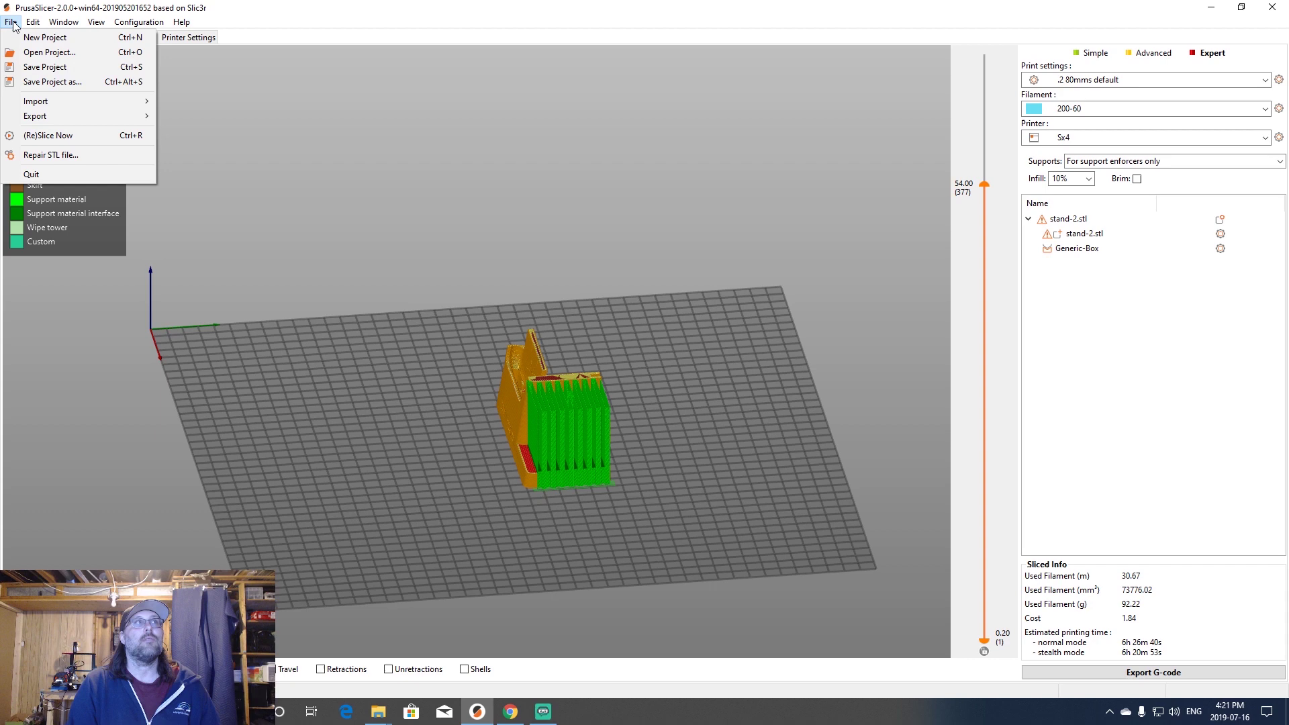
mouse_move(30, 25)
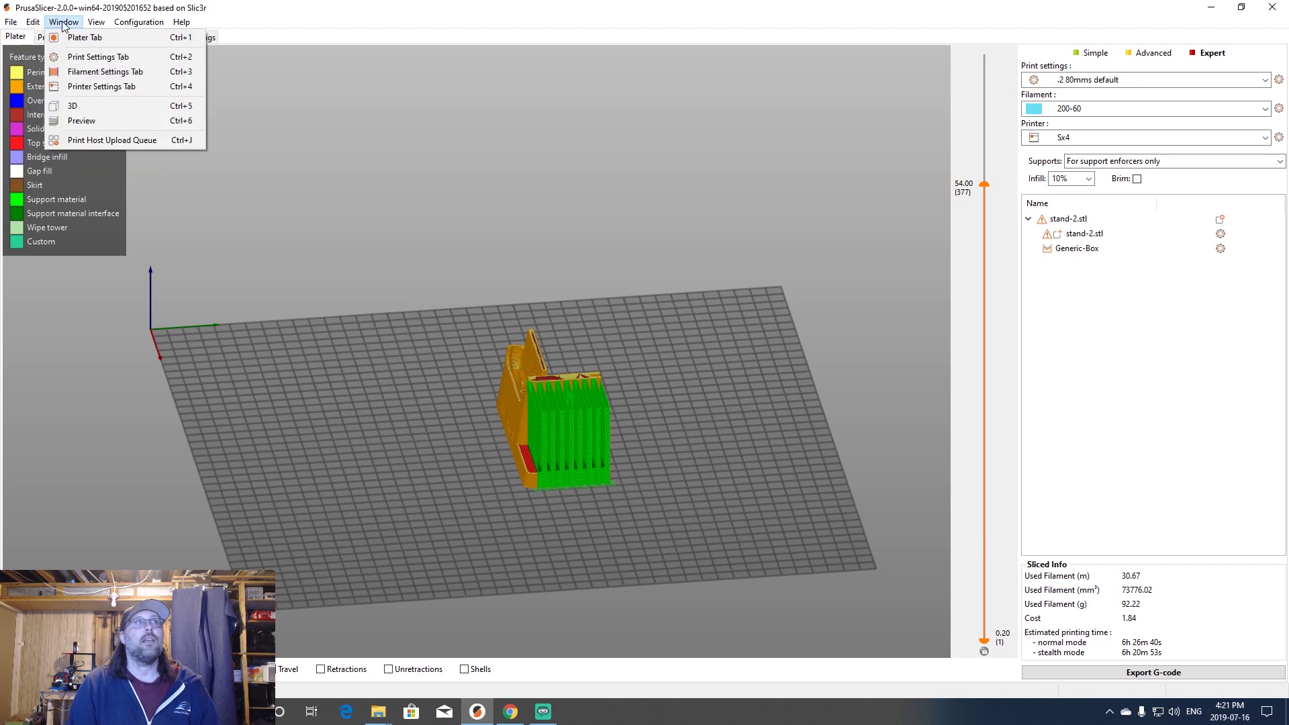
mouse_move(125, 28)
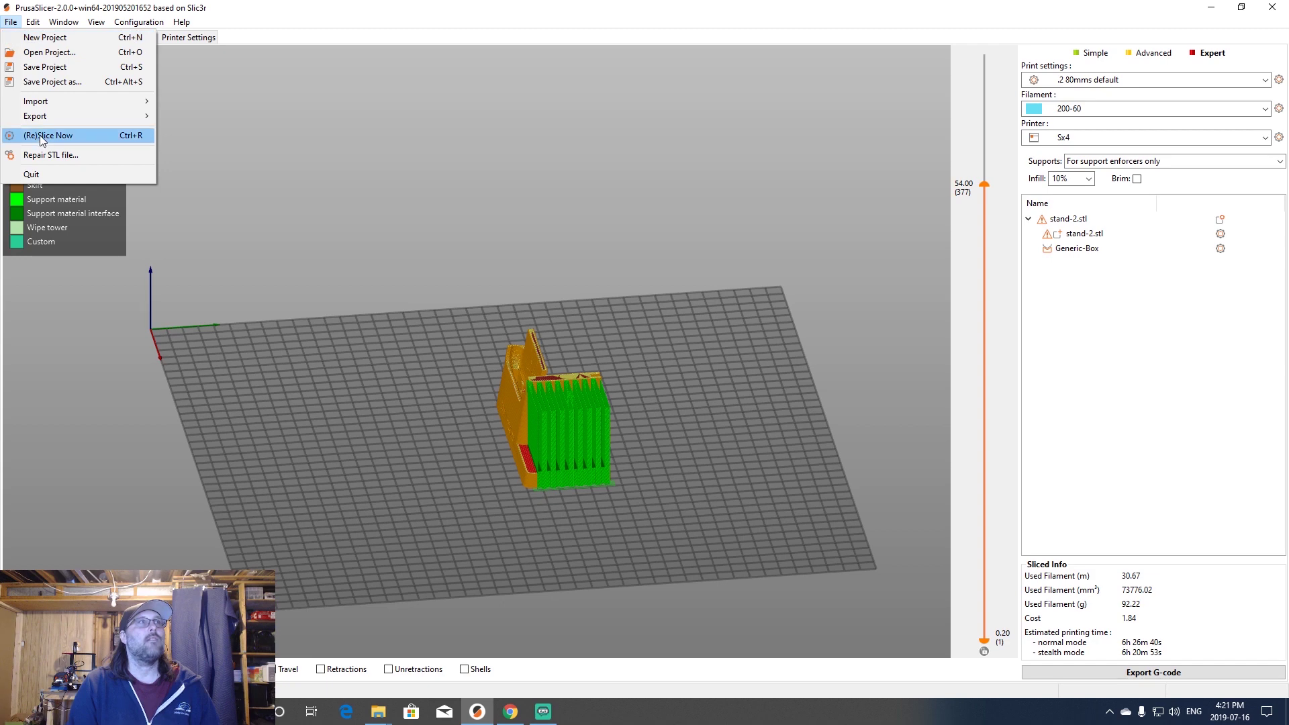
left_click(42, 135)
Step: Inspect layers down to 59.80 and back up to 75.40, then return to the 3D view
left_click_drag(671, 403, 751, 409)
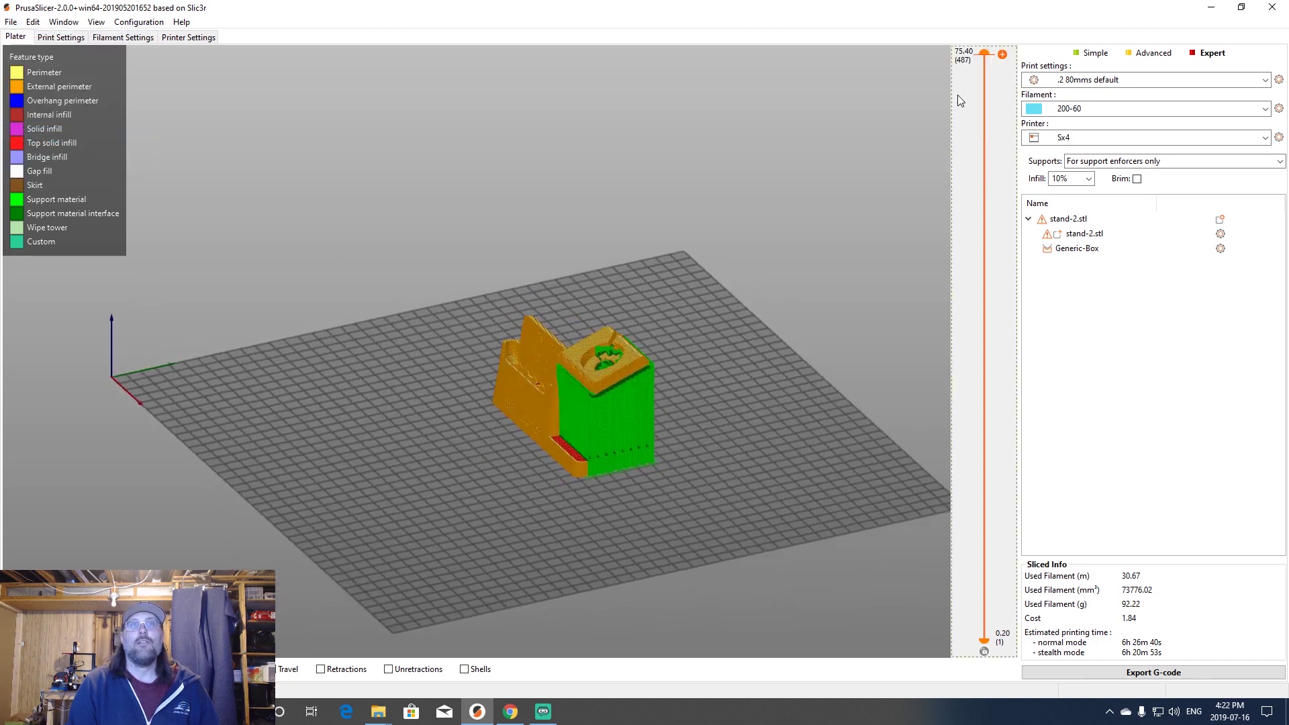
left_click_drag(982, 54, 981, 145)
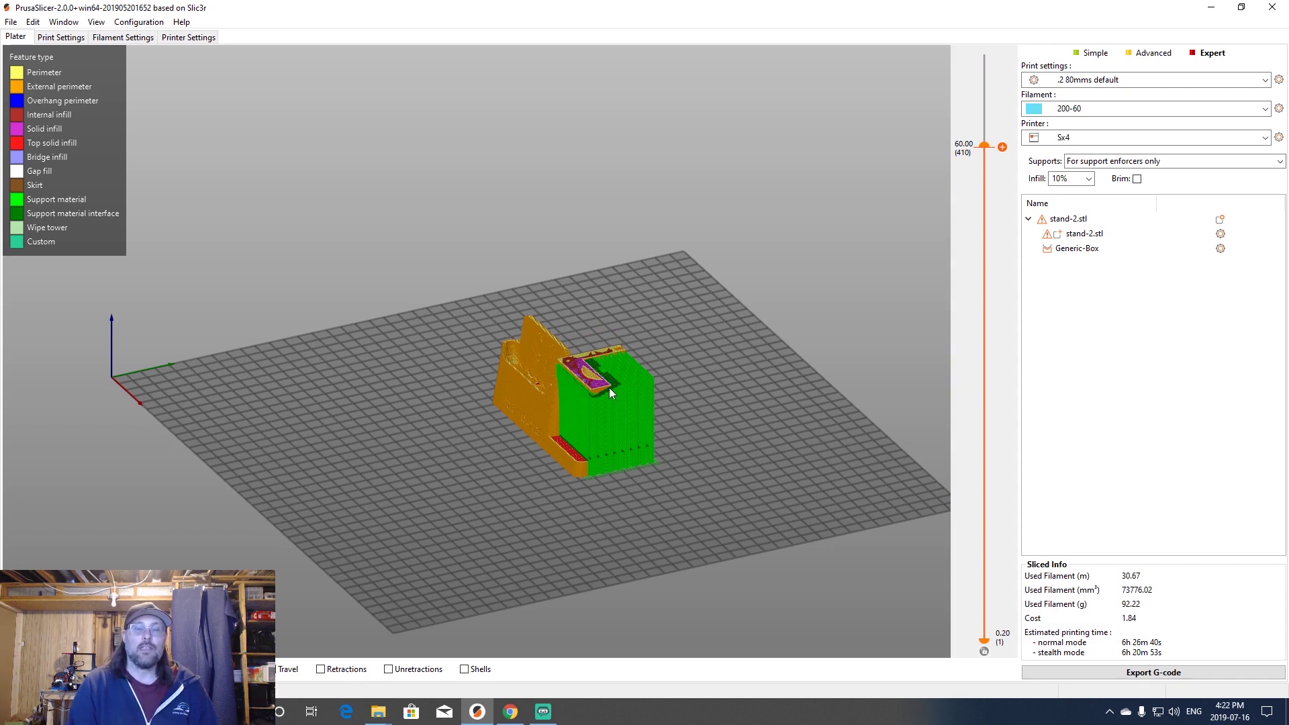
scroll(966, 161, "up", 20)
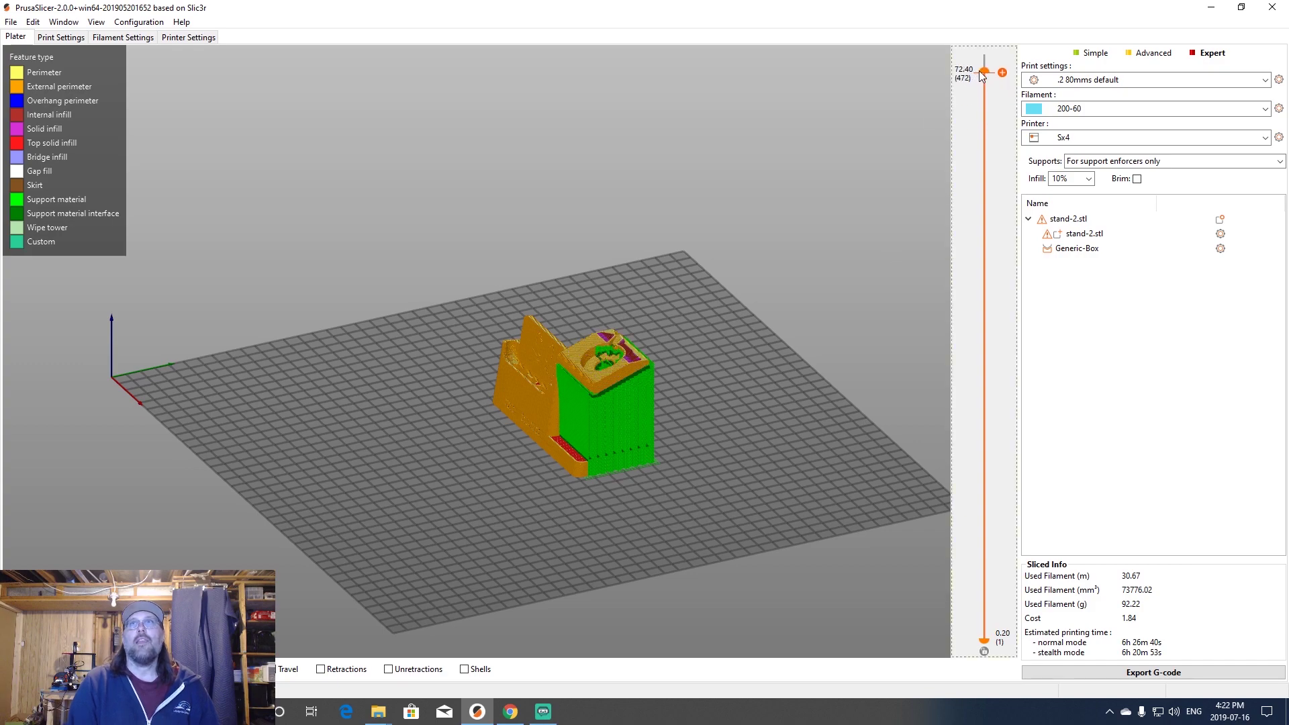
left_click_drag(981, 74, 983, 54)
left_click_drag(768, 340, 717, 416)
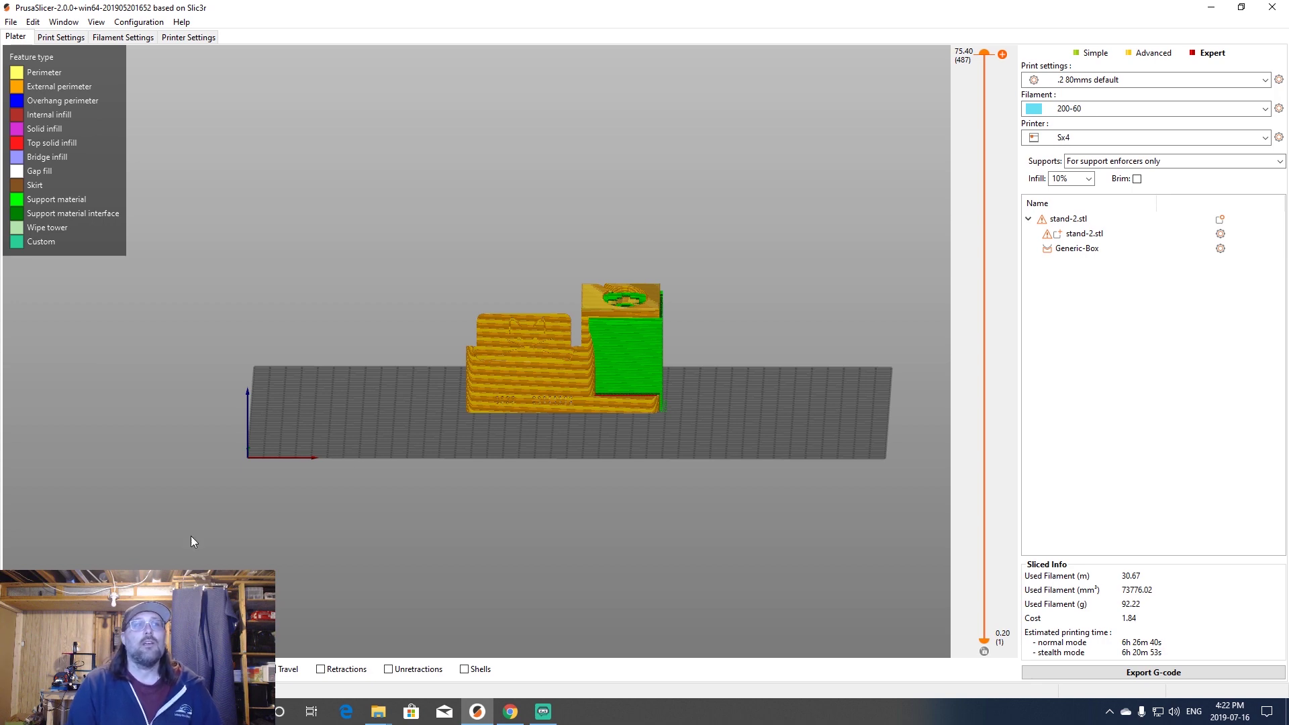
key("Tab")
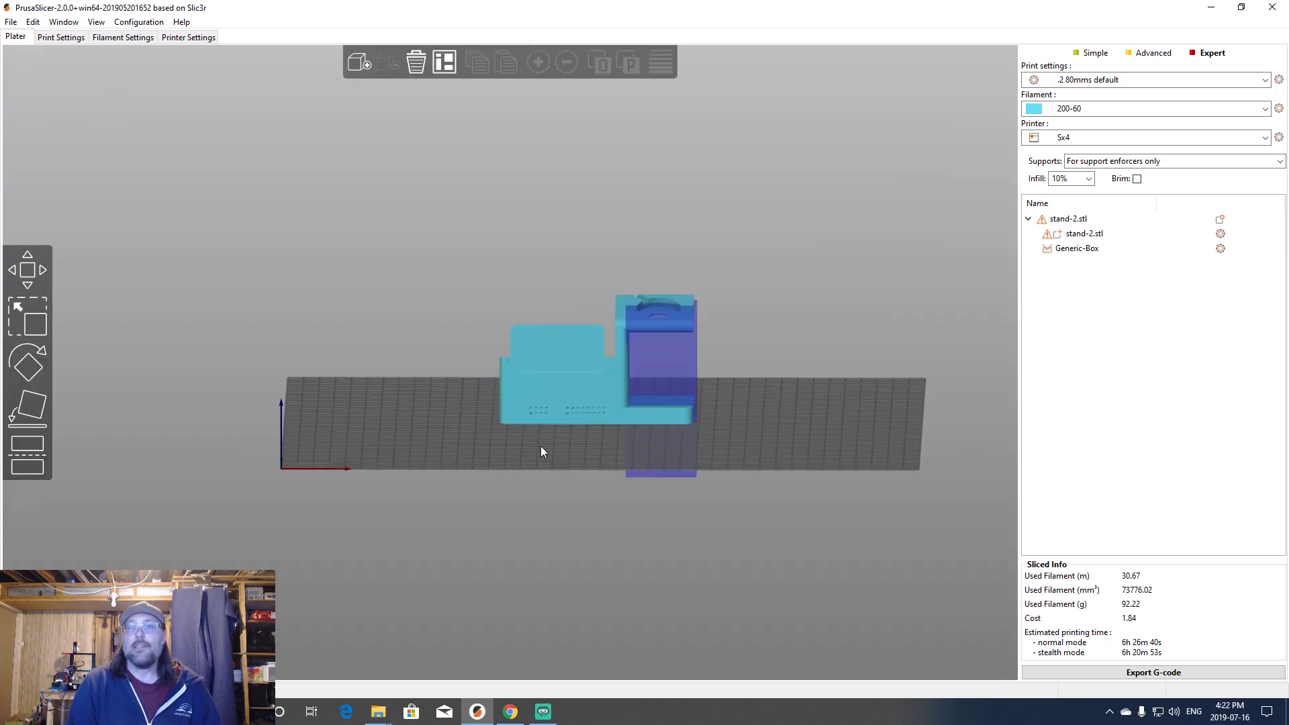